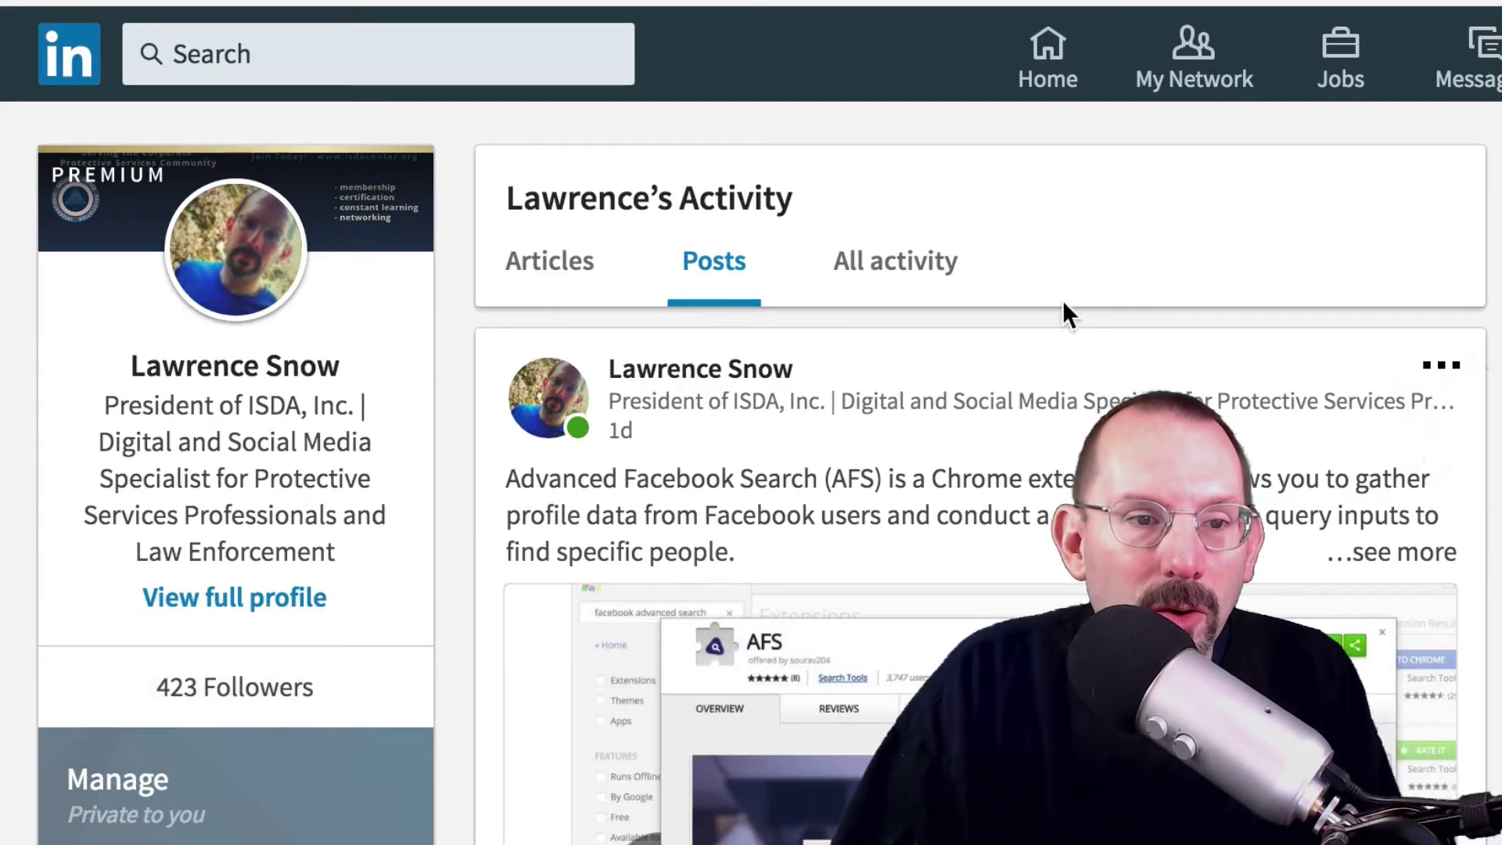
Go to the home feed and start a new post
{"action": "left_click", "coordinate": [81, 63]}
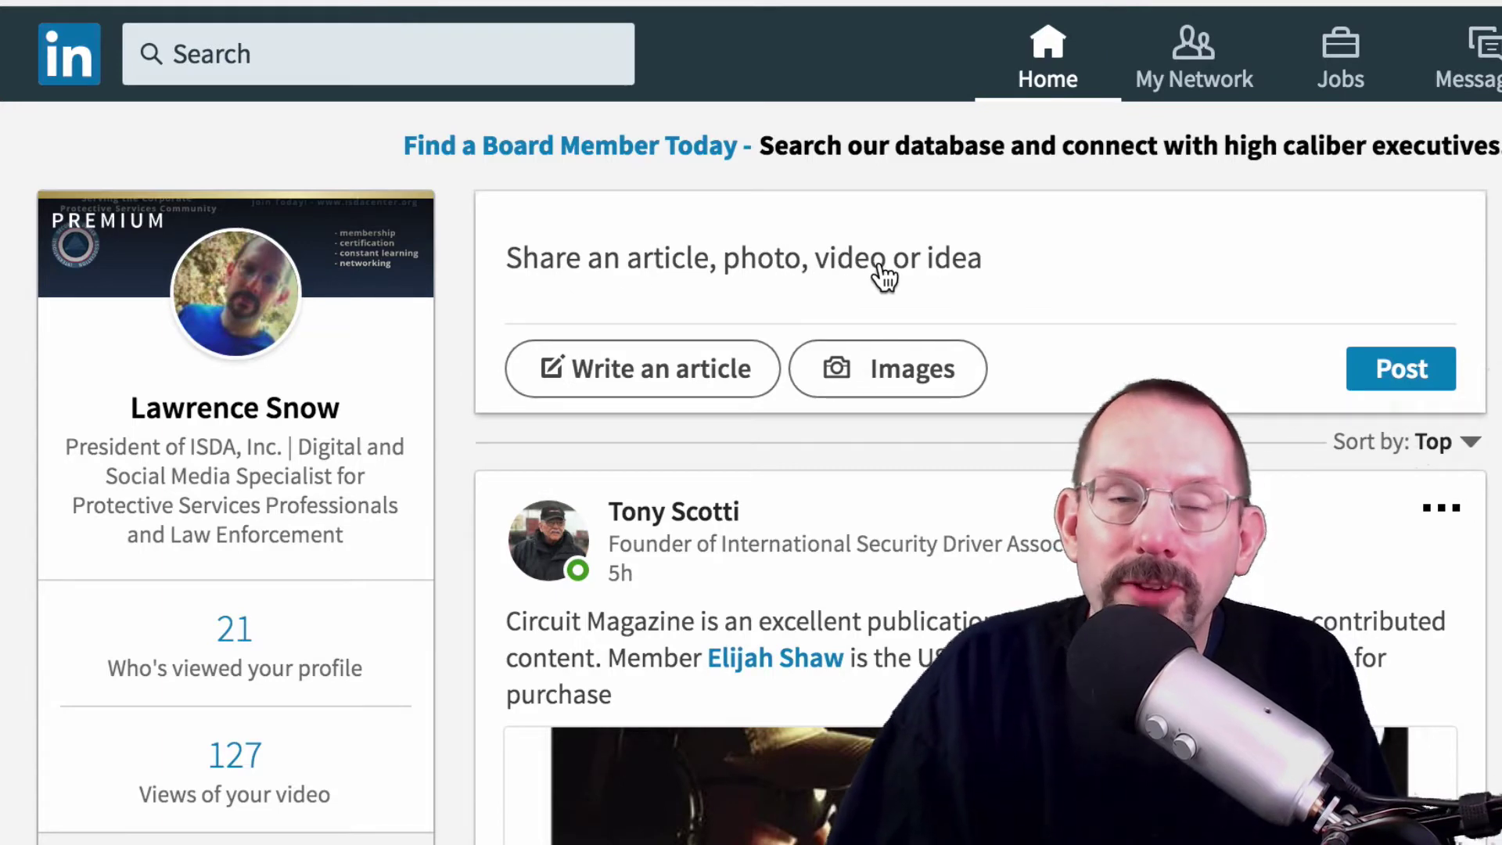
{"action": "left_click", "coordinate": [836, 266]}
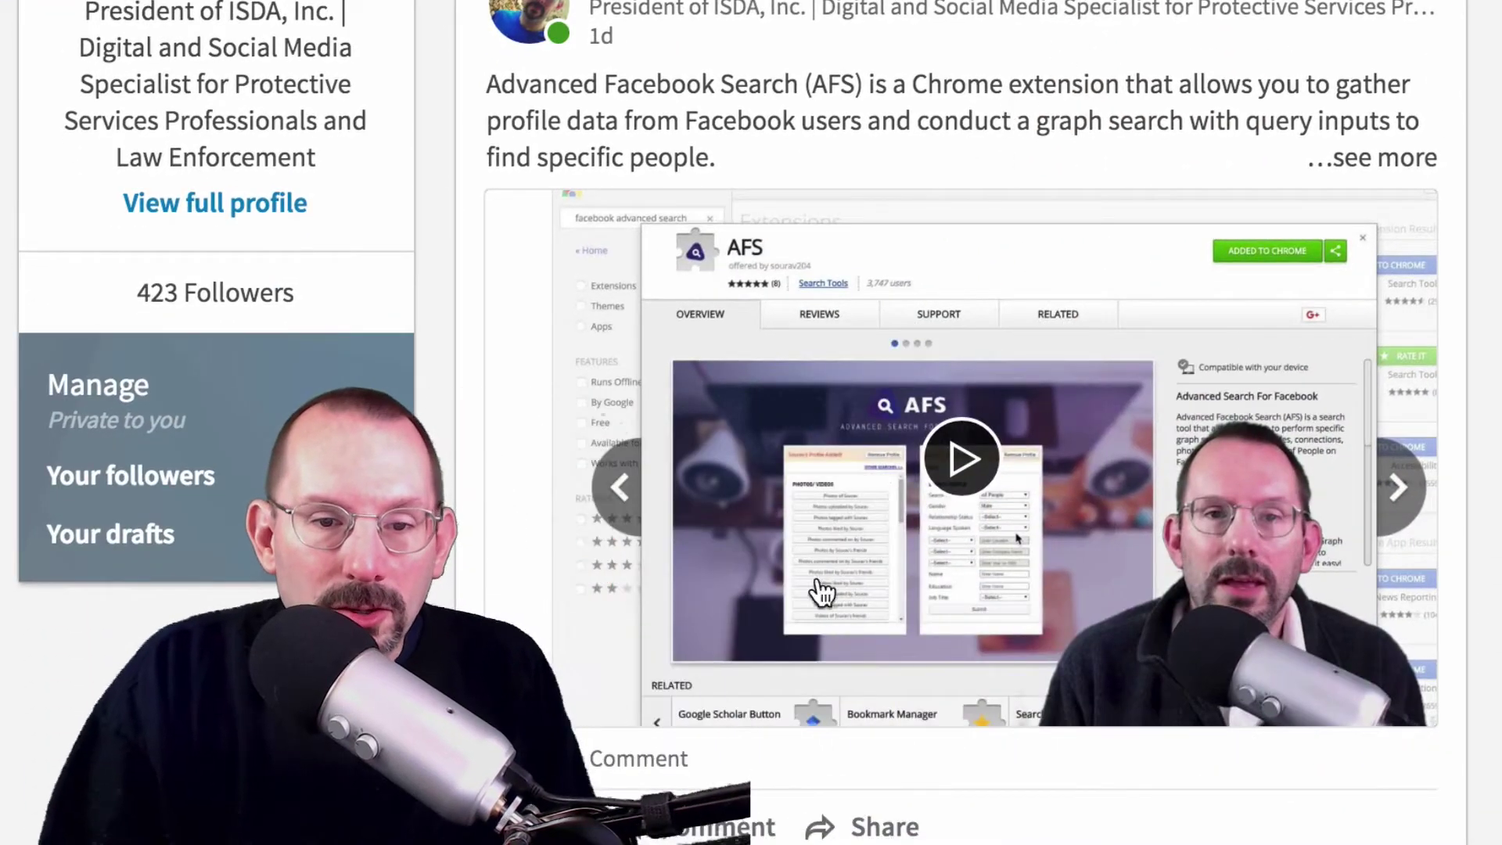
Expand the full text of the Advanced Facebook Search (AFS) video post and open the statistics on video views
{"action": "scroll", "coordinate": [1029, 489], "scroll_direction": "down", "scroll_amount": 1}
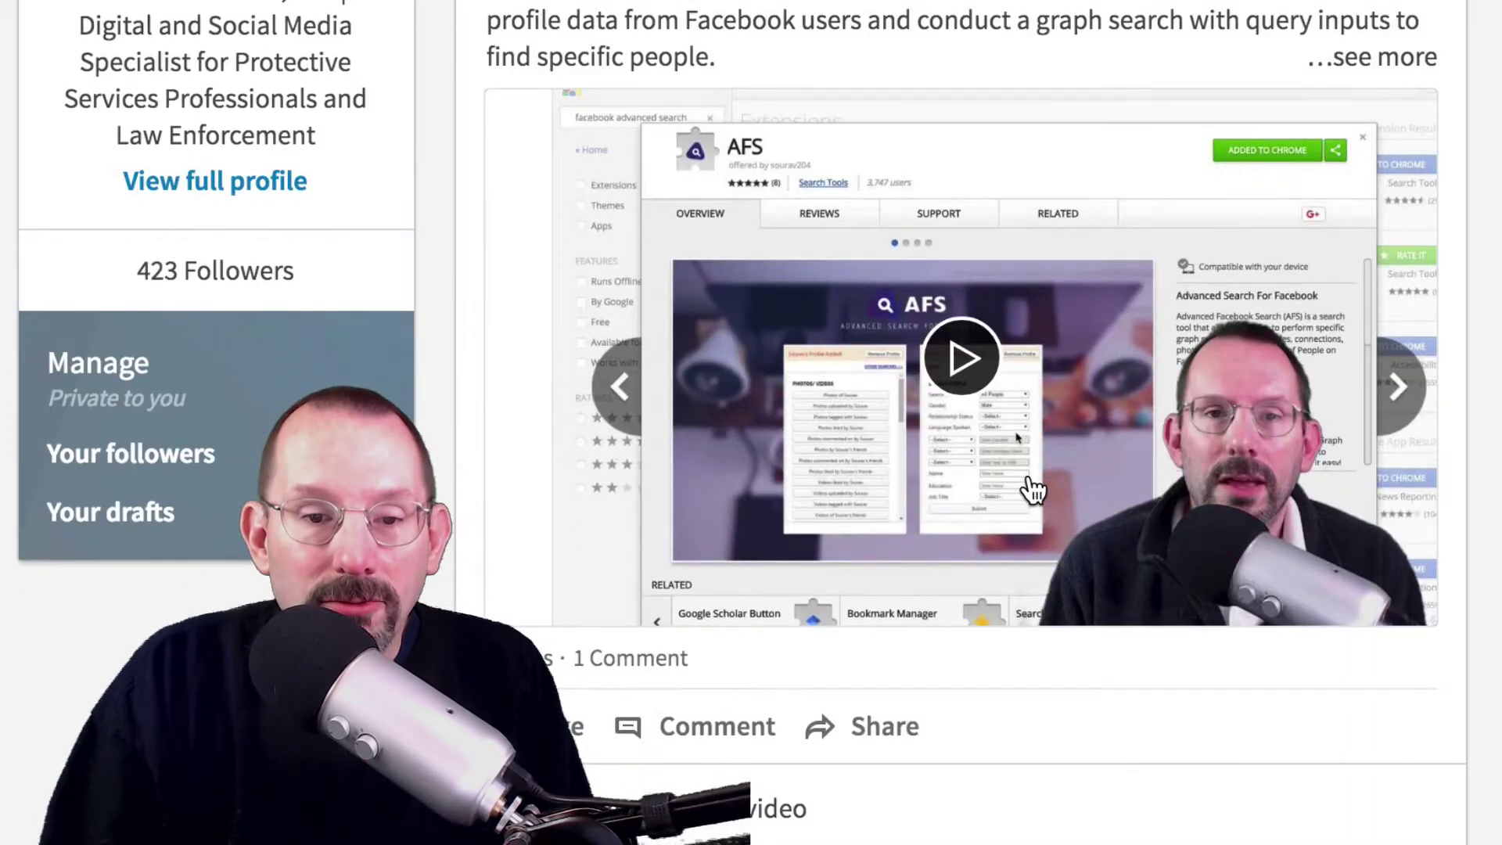
{"action": "scroll", "coordinate": [1029, 489], "scroll_direction": "up", "scroll_amount": 1}
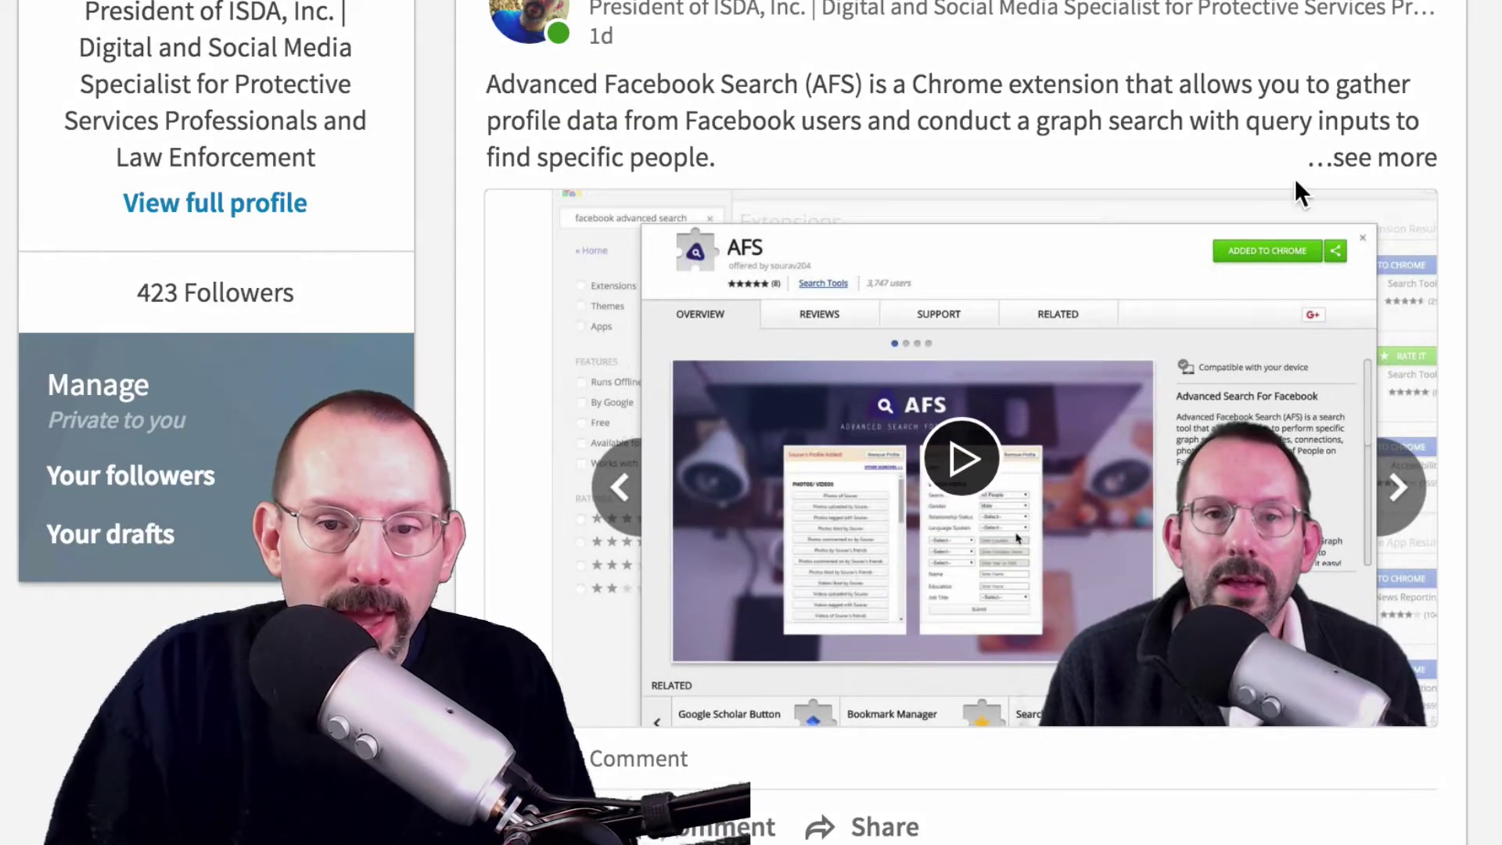
{"action": "left_click", "coordinate": [1394, 158]}
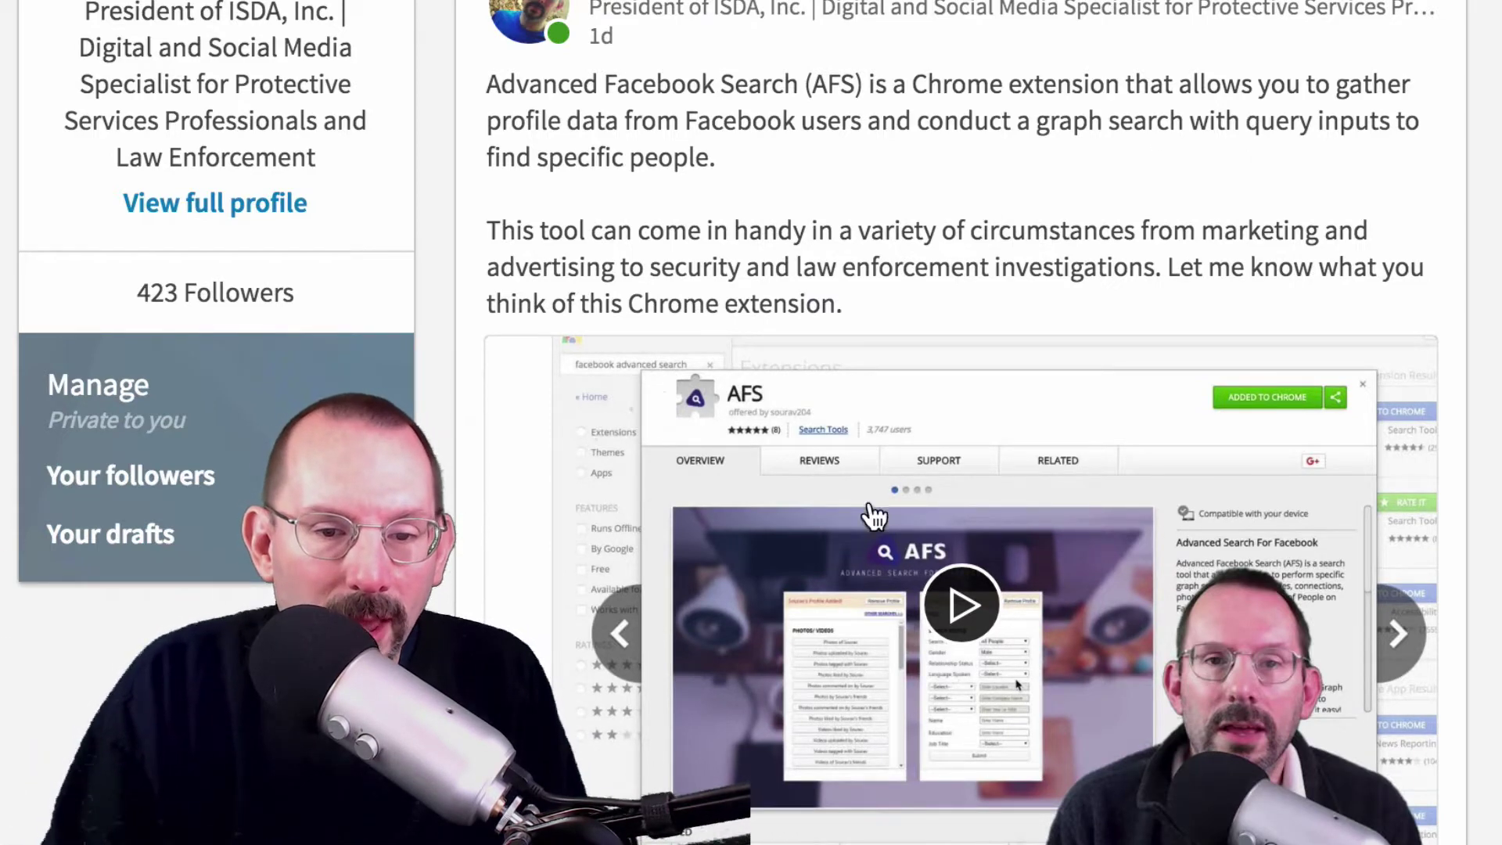
{"action": "scroll", "coordinate": [1017, 607], "scroll_direction": "down", "scroll_amount": 3}
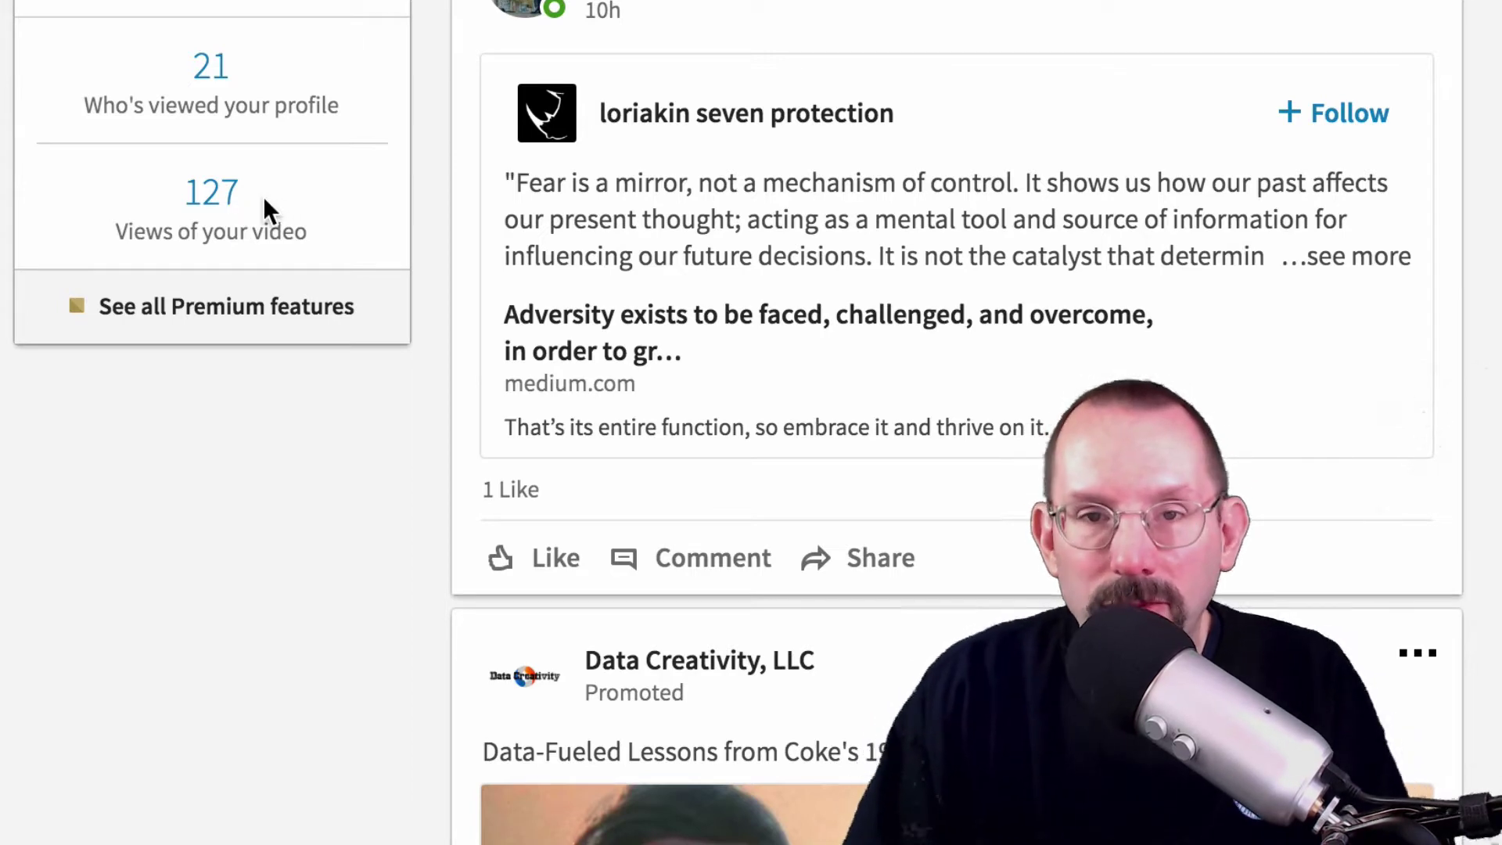
{"action": "left_click", "coordinate": [209, 195]}
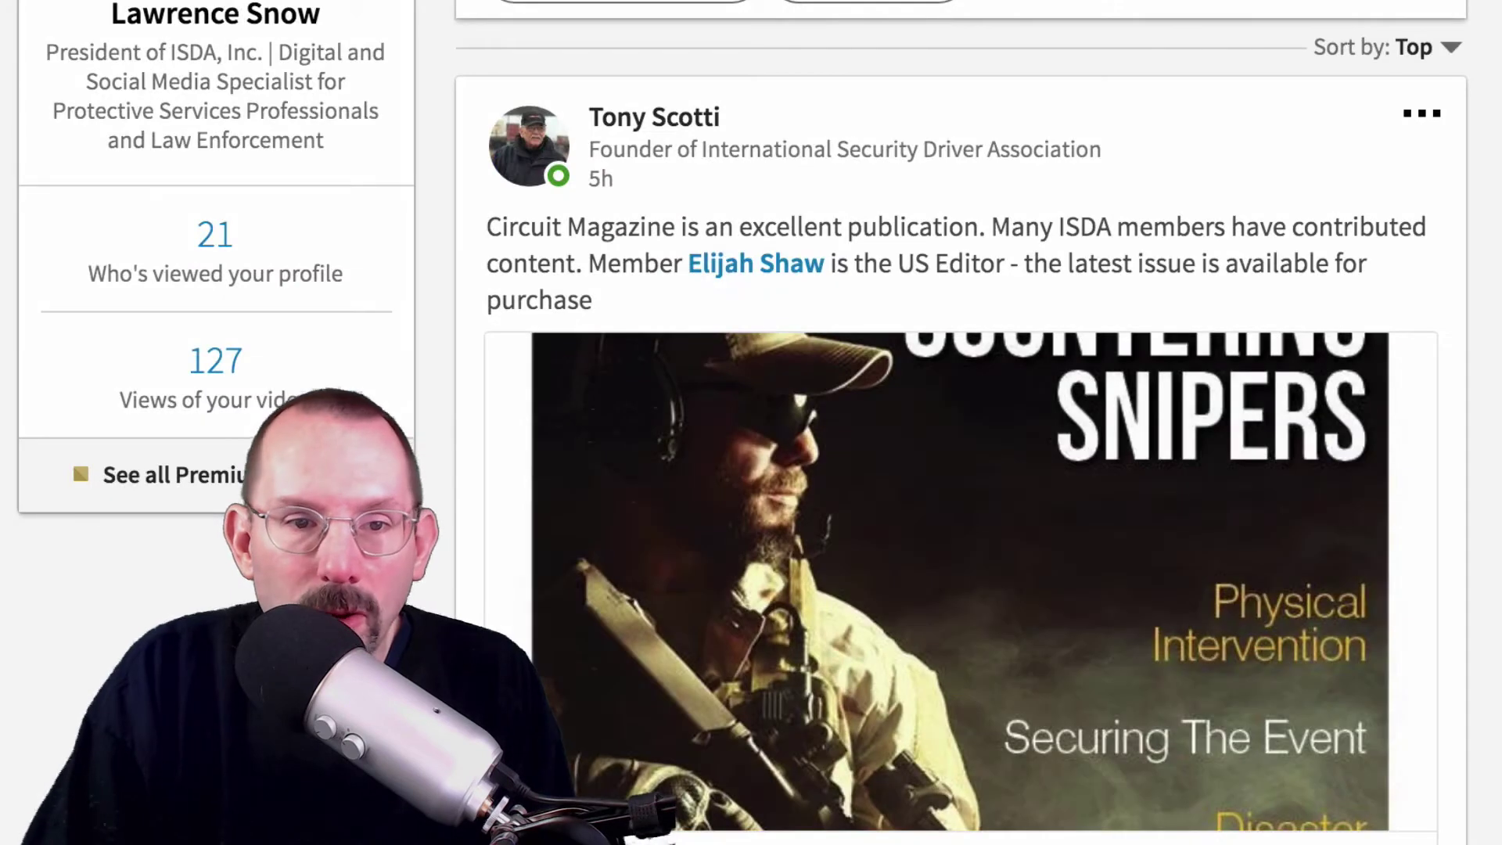
Start a new post on the home feed and attach the video file ga-goals.mp4
{"action": "scroll", "coordinate": [978, 118], "scroll_direction": "up", "scroll_amount": 5}
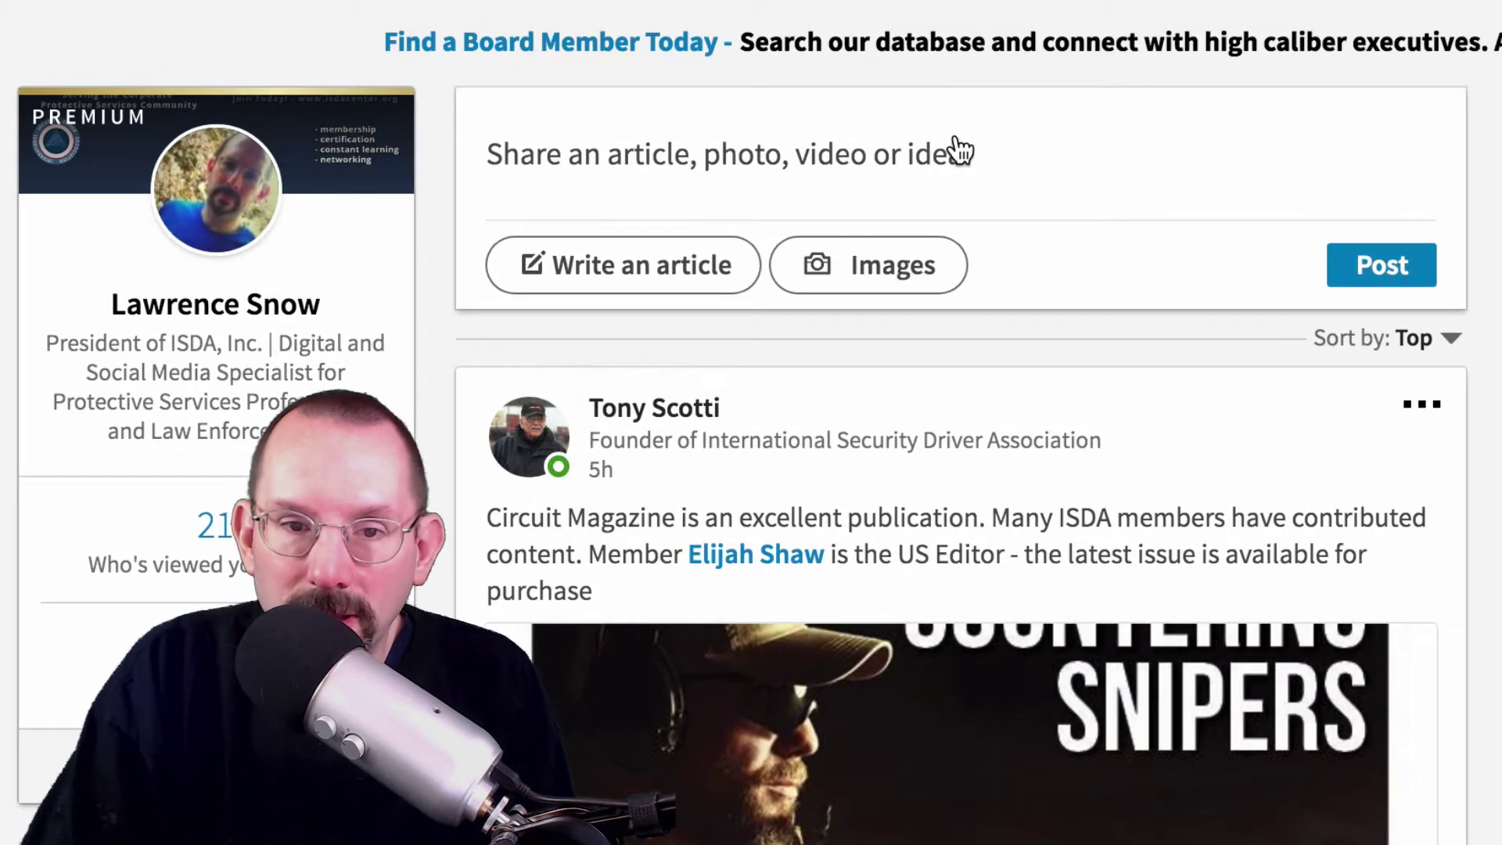
{"action": "left_click", "coordinate": [956, 144]}
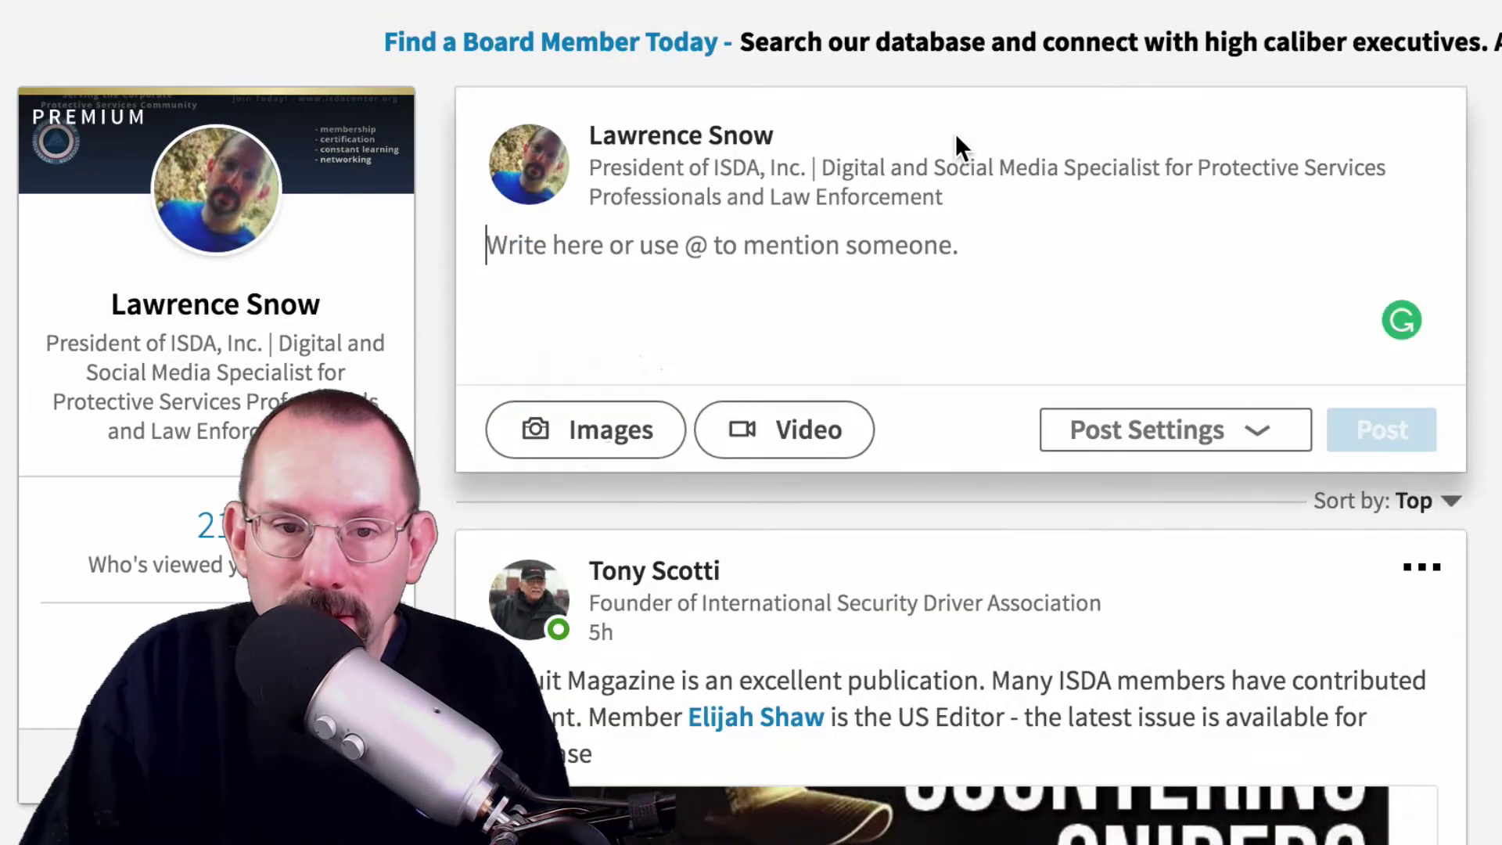
{"action": "left_click", "coordinate": [798, 435]}
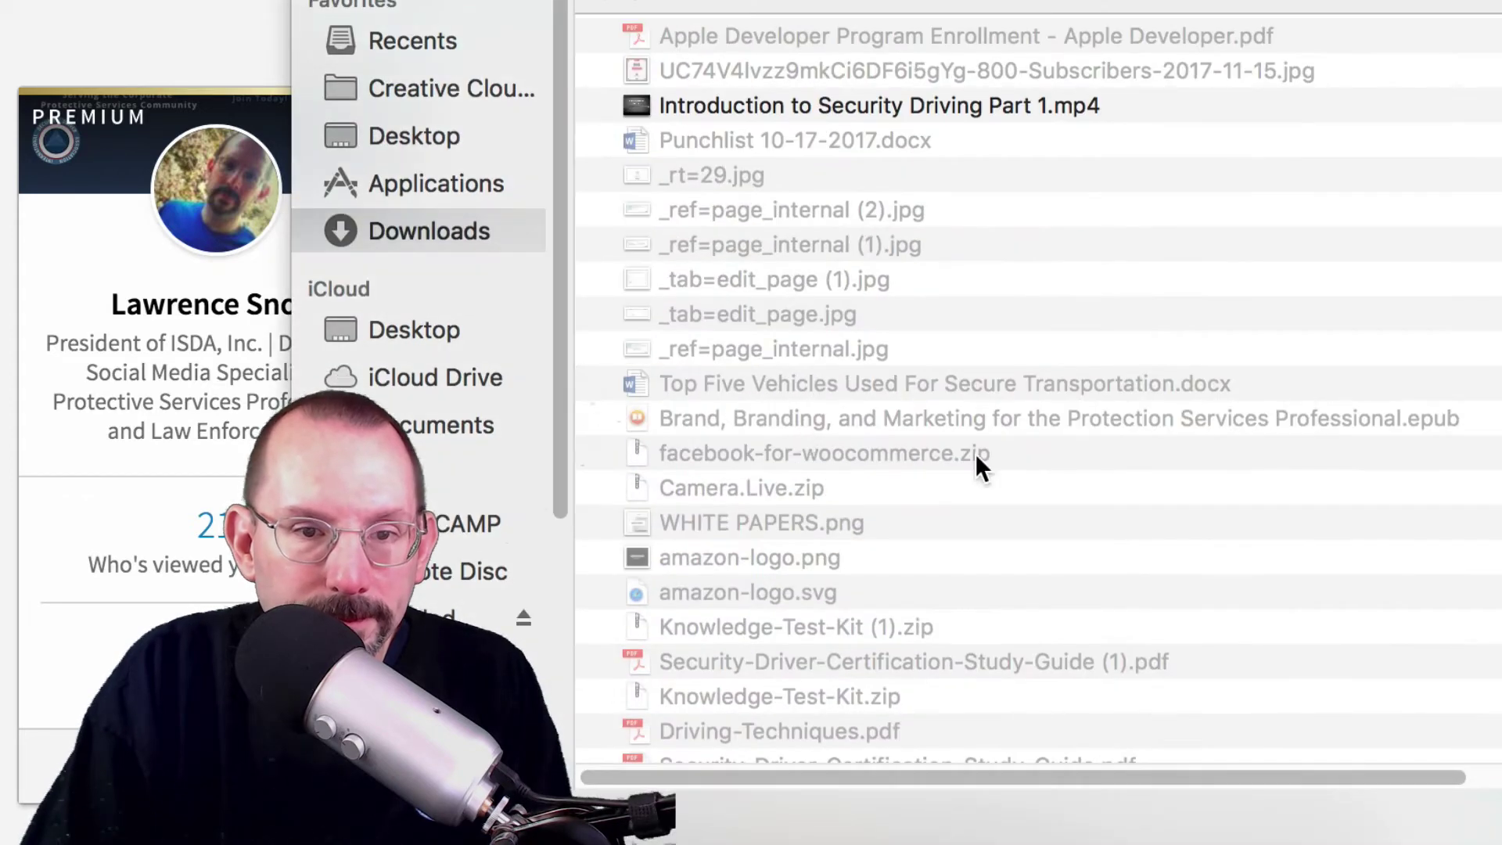
{"action": "scroll", "coordinate": [1009, 469], "scroll_direction": "down", "scroll_amount": 10}
{"action": "scroll", "coordinate": [1039, 503], "scroll_direction": "down", "scroll_amount": 3}
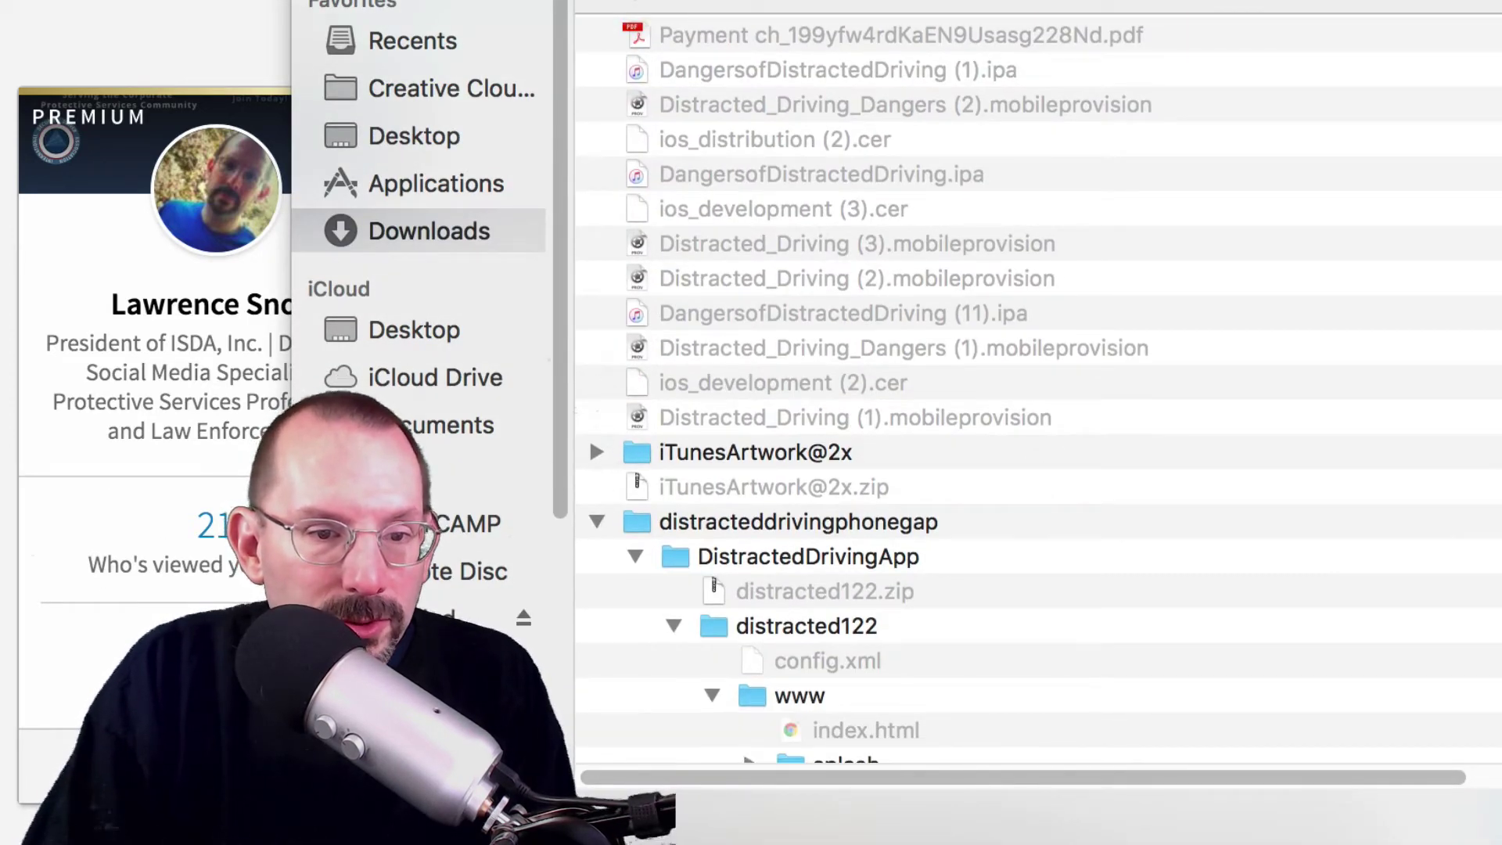
{"action": "left_click", "coordinate": [470, 663]}
{"action": "scroll", "coordinate": [1031, 510], "scroll_direction": "down", "scroll_amount": 15}
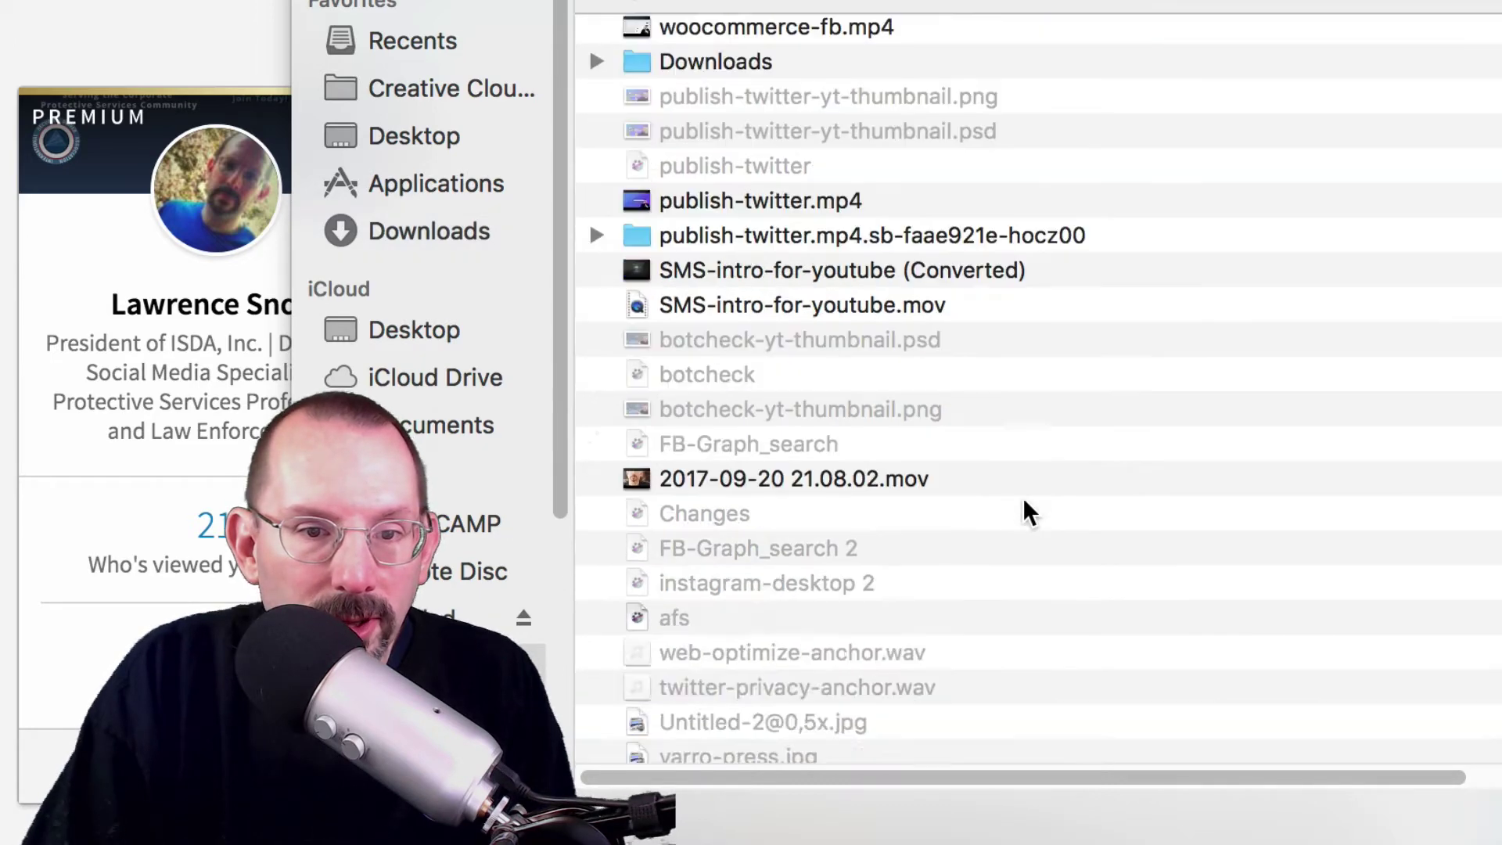
{"action": "scroll", "coordinate": [1025, 505], "scroll_direction": "down", "scroll_amount": 20}
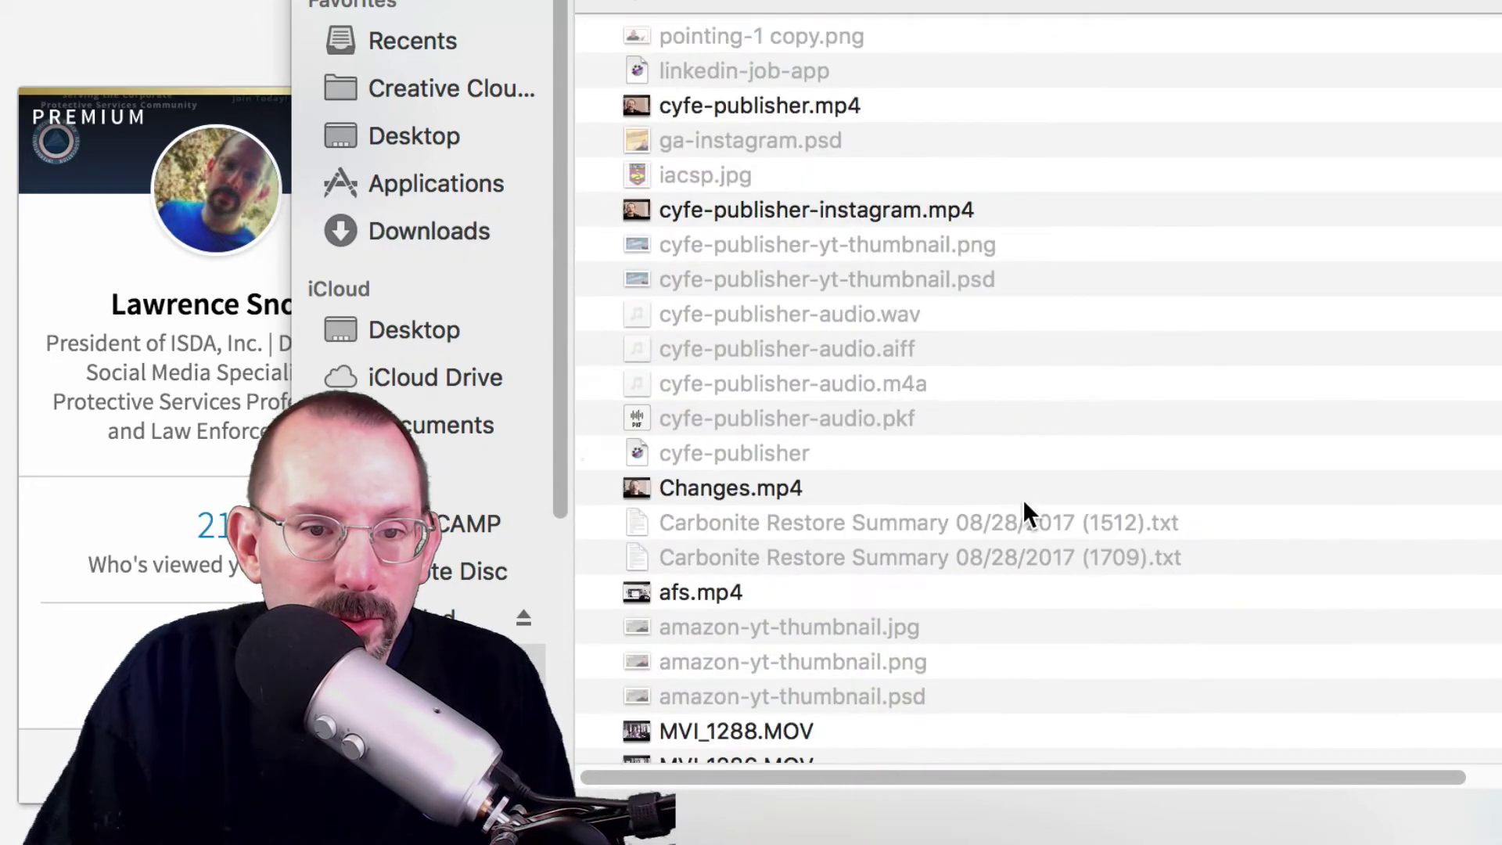
{"action": "scroll", "coordinate": [1022, 496], "scroll_direction": "down", "scroll_amount": 5}
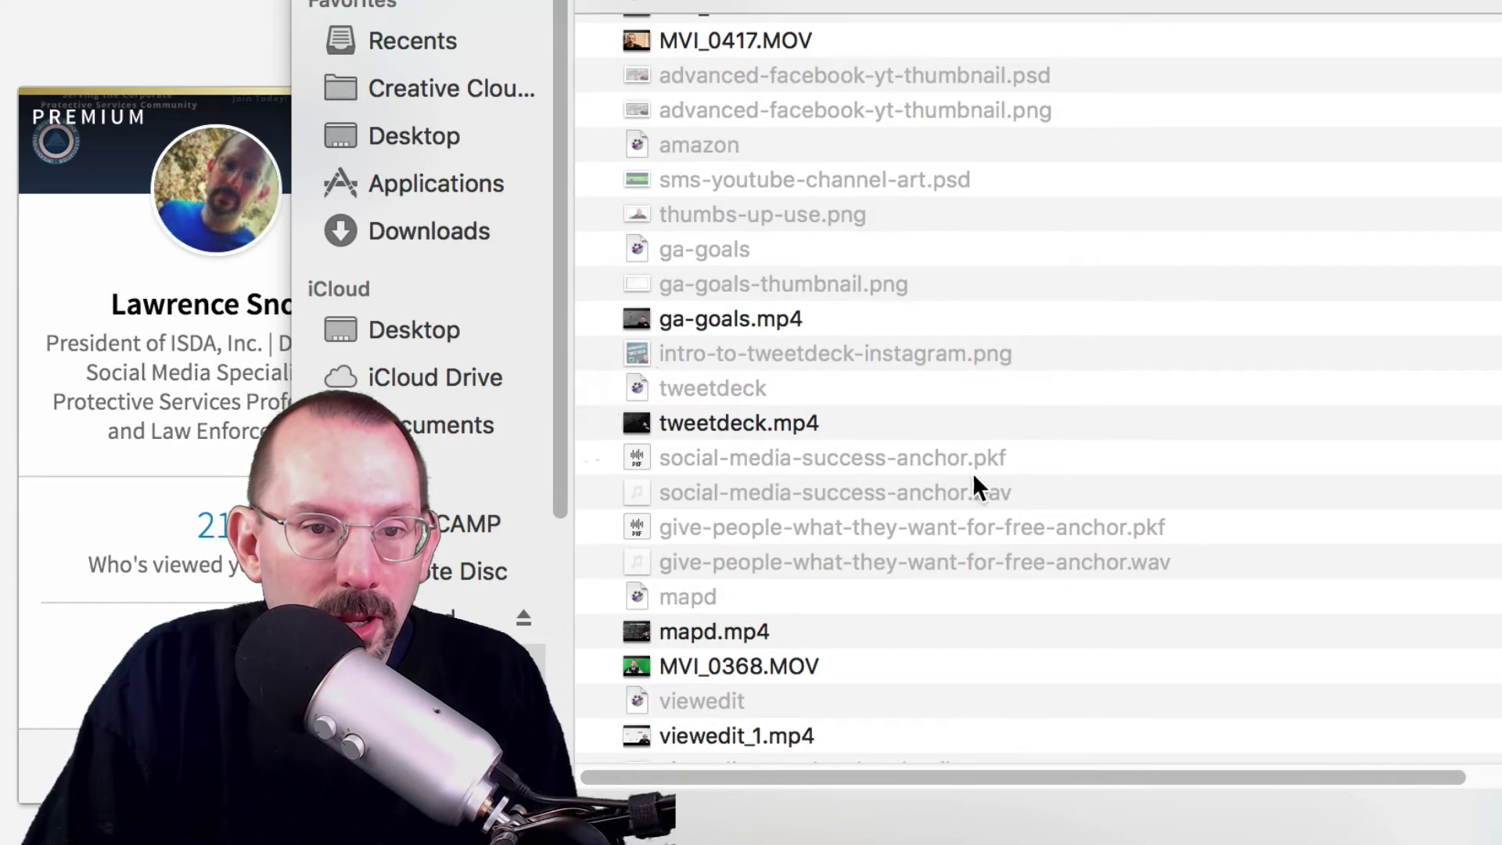
{"action": "left_click", "coordinate": [724, 320]}
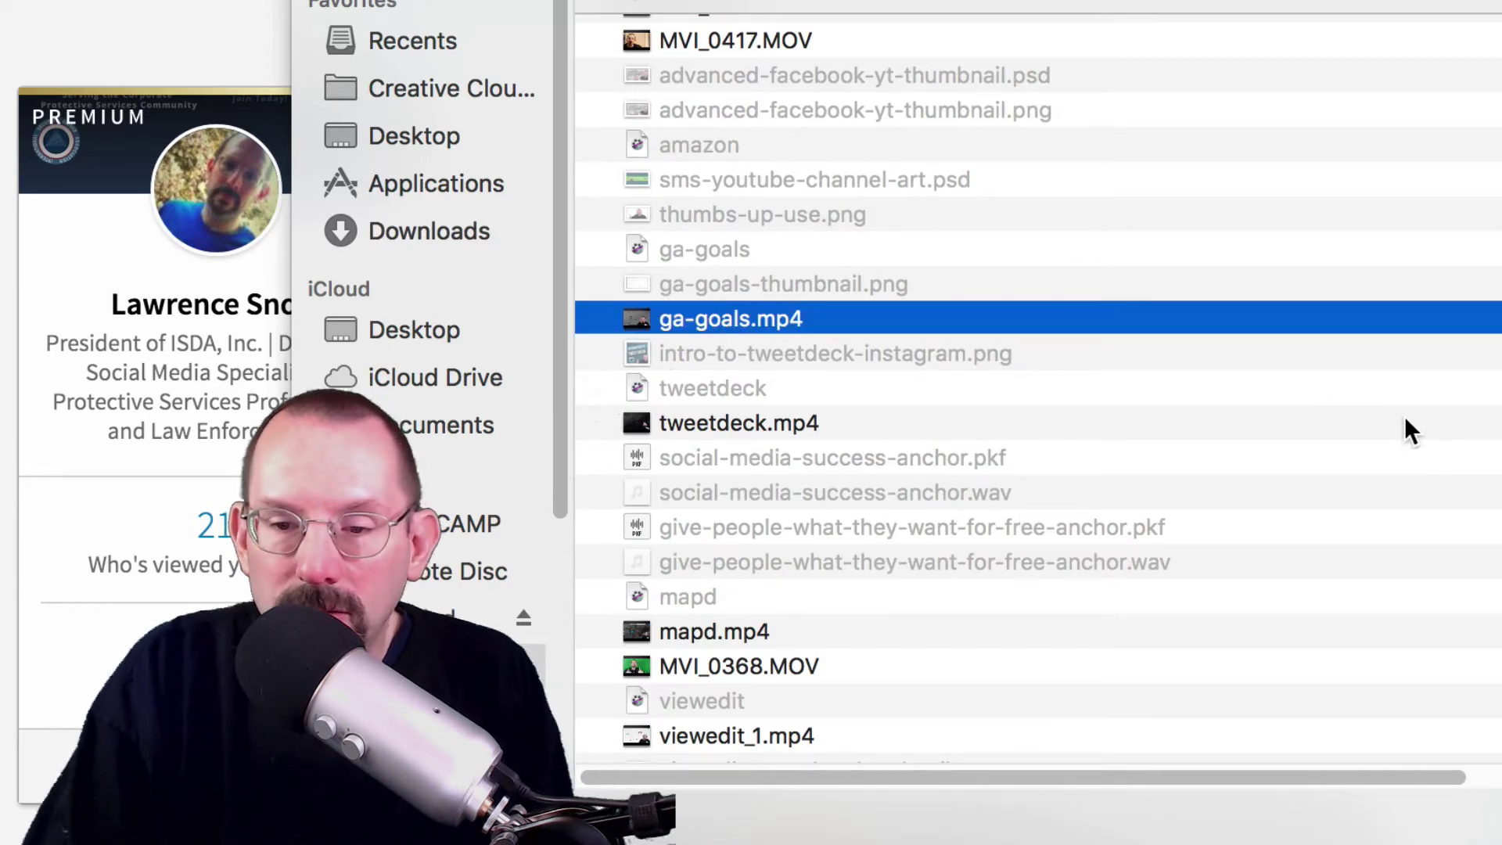
{"action": "key", "text": "Return"}
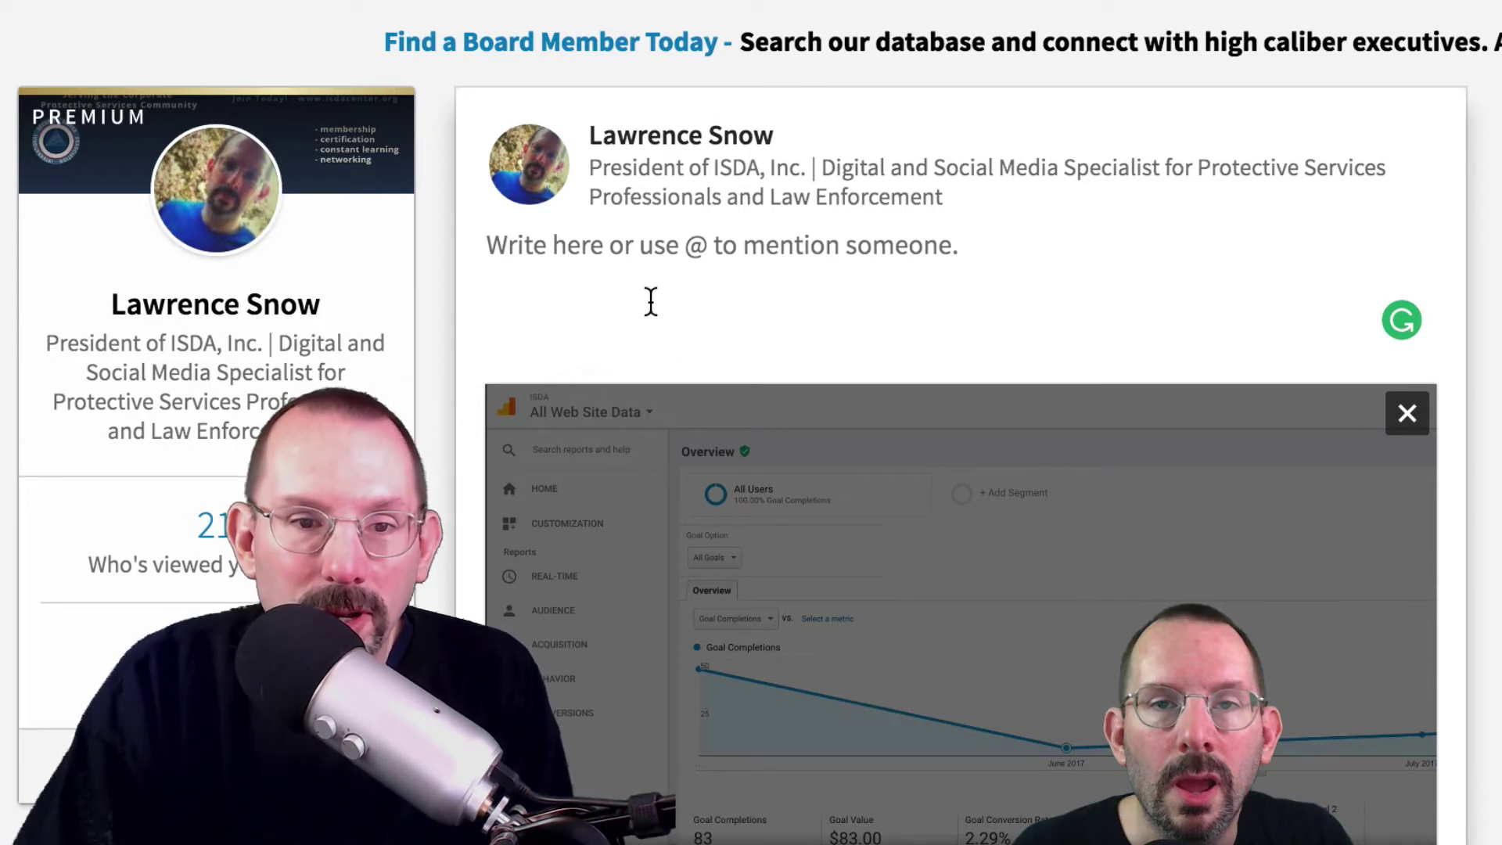
Switch to the YouTube Creator Studio video list and open the info page of "How to Set Up Goals in Google Analytics"
{"action": "left_click", "coordinate": [661, 251]}
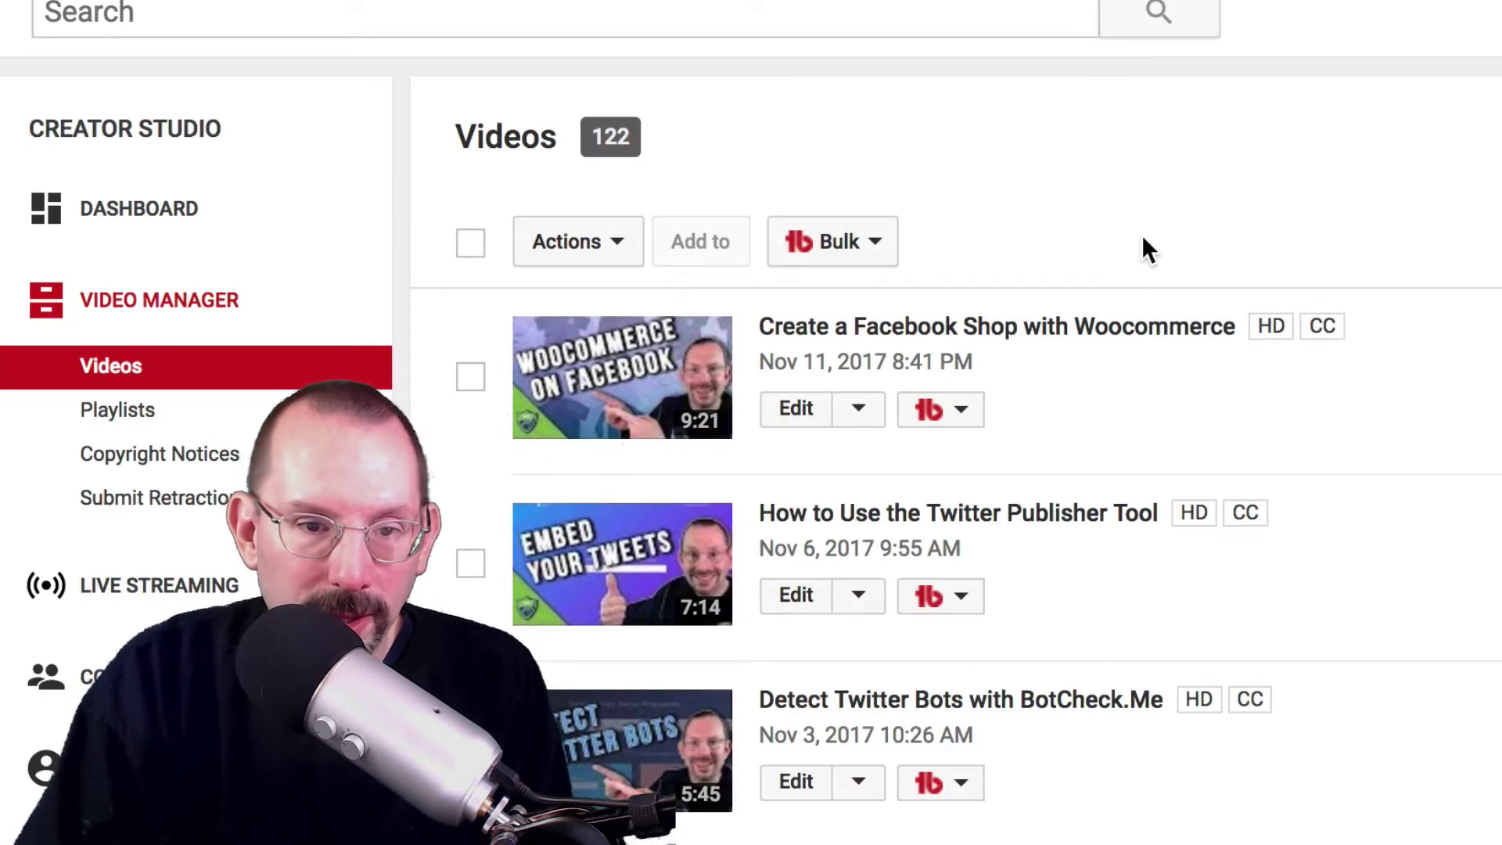
{"action": "scroll", "coordinate": [1294, 671], "scroll_direction": "down", "scroll_amount": 10}
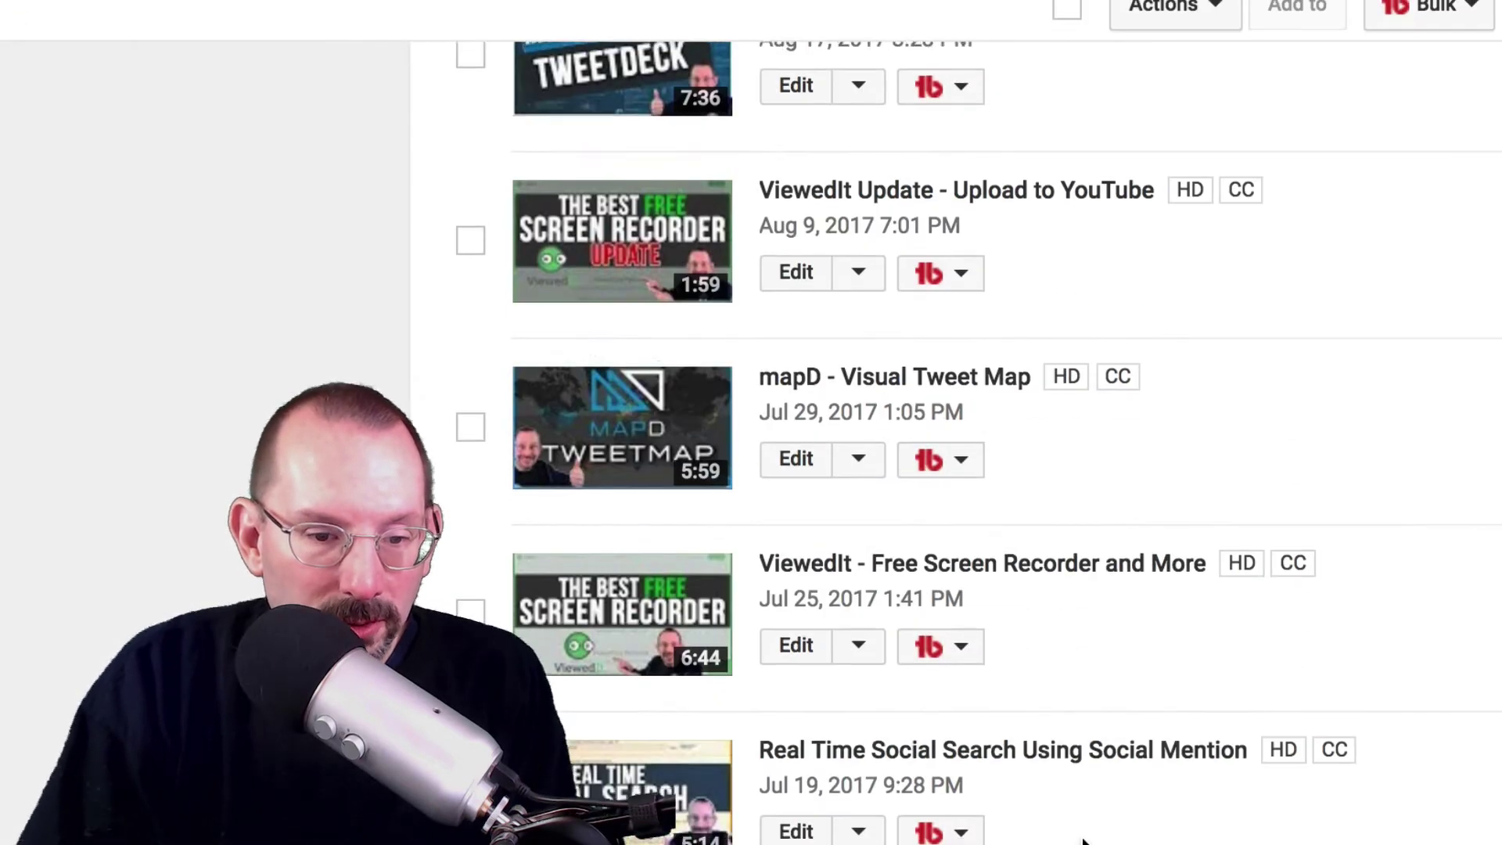
{"action": "scroll", "coordinate": [1059, 392], "scroll_direction": "down", "scroll_amount": 15}
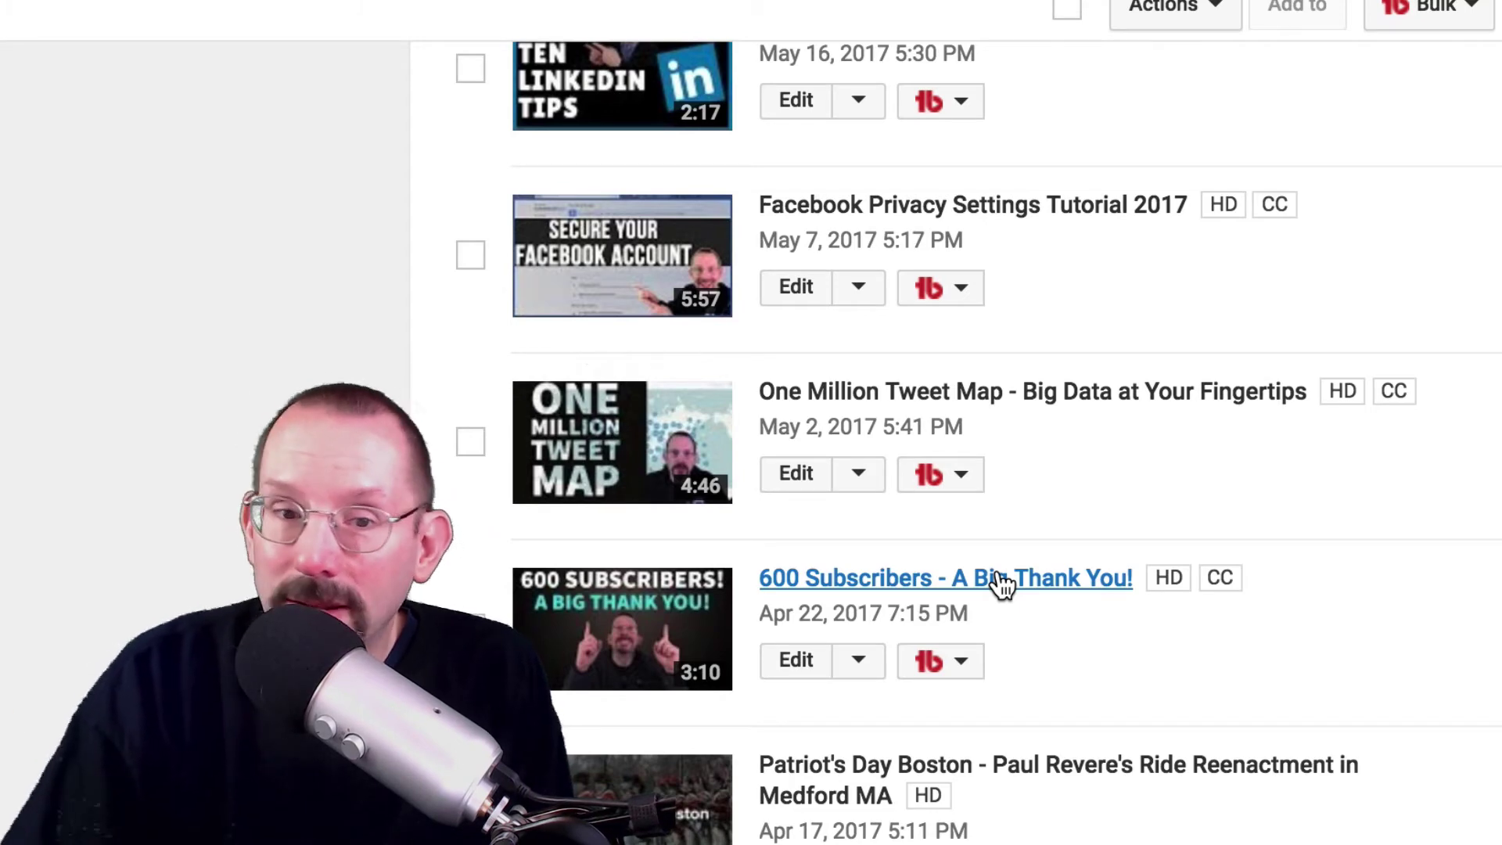
{"action": "scroll", "coordinate": [978, 438], "scroll_direction": "down", "scroll_amount": 3}
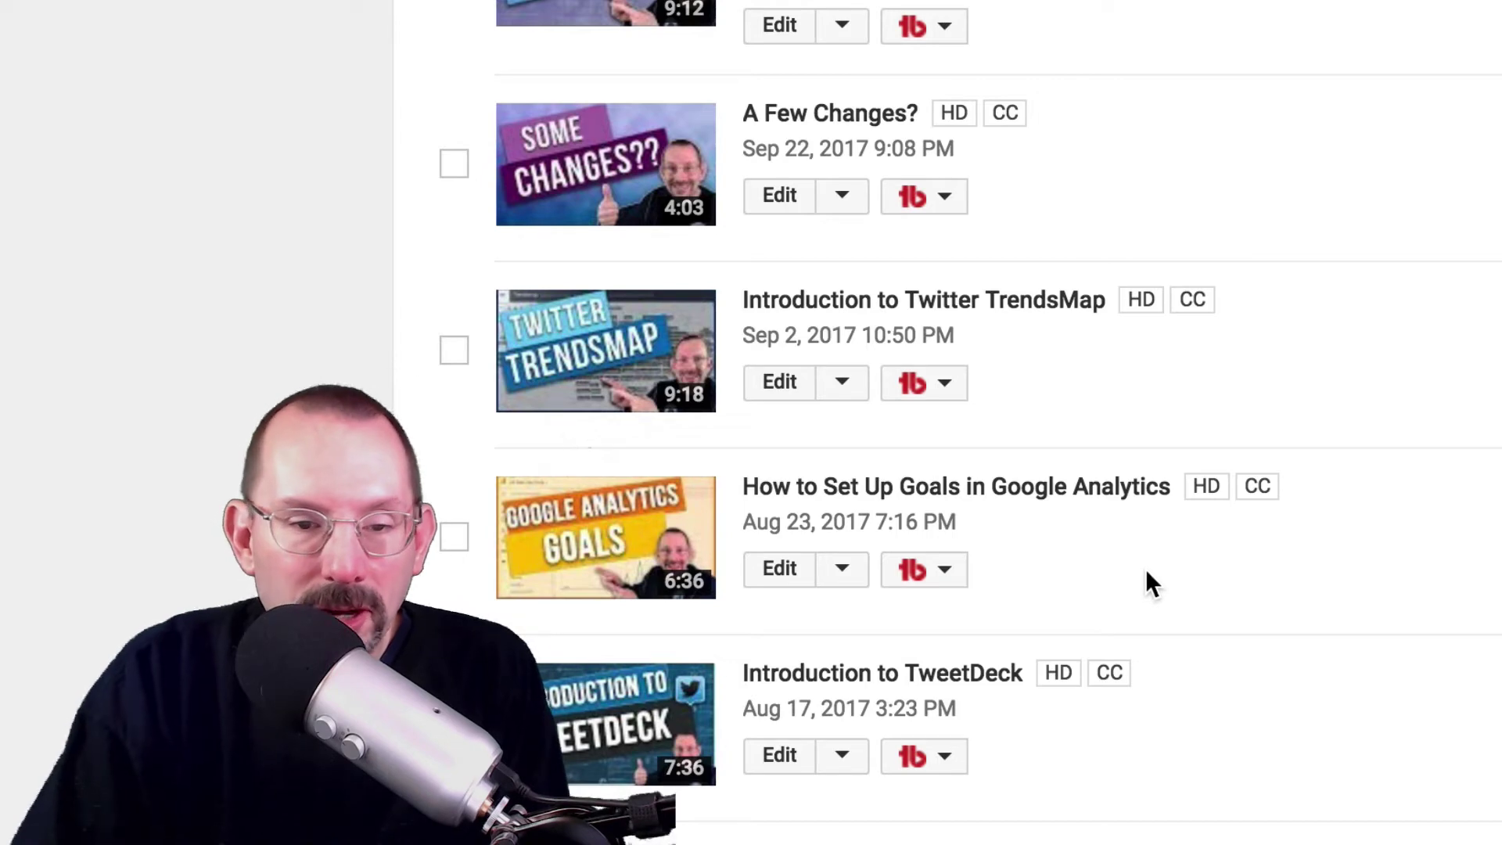
{"action": "left_click", "coordinate": [842, 574]}
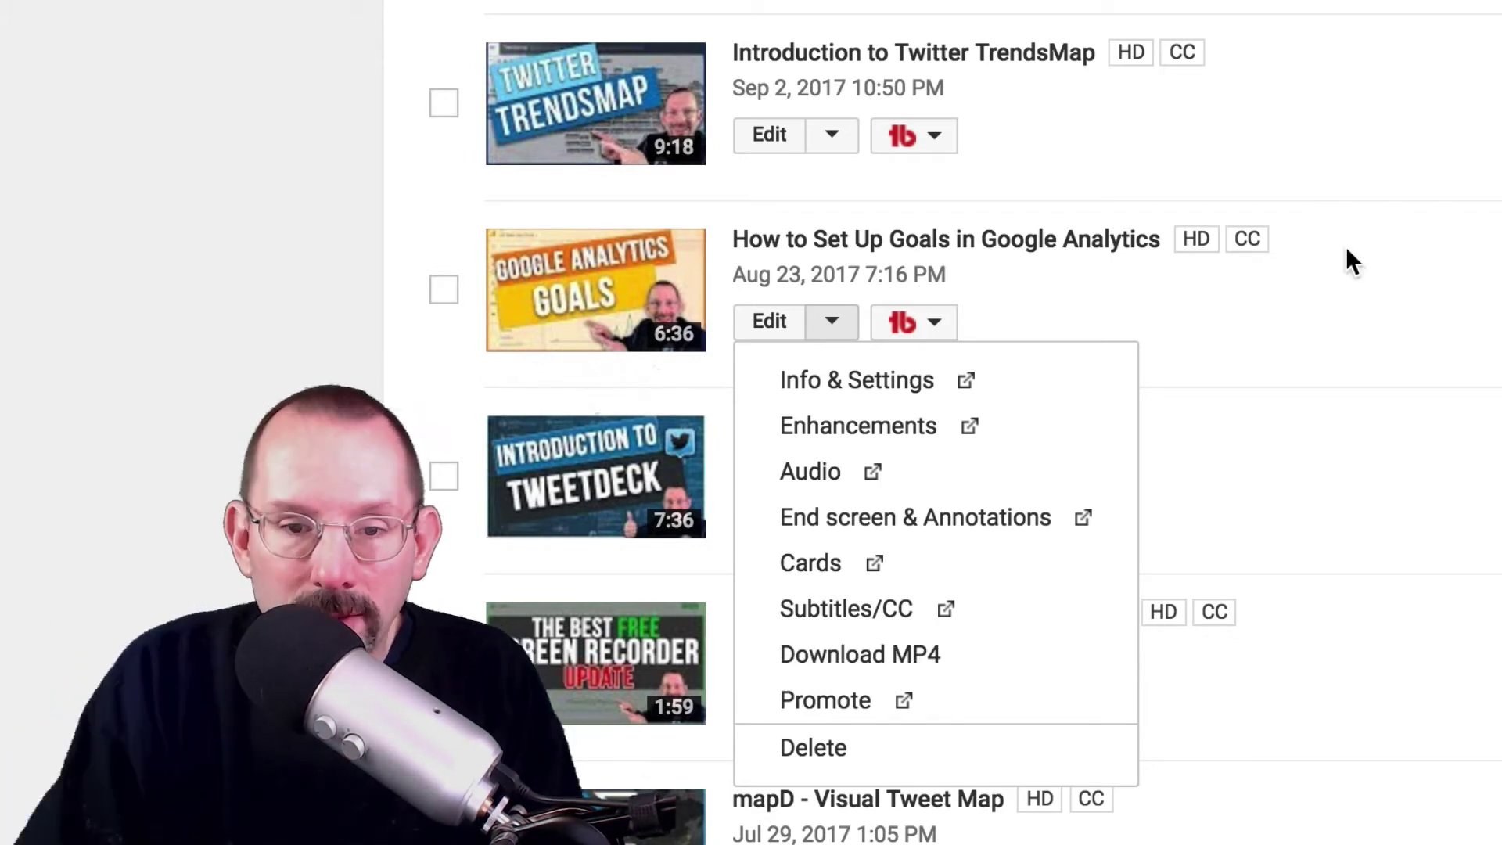
{"action": "left_click", "coordinate": [1355, 294]}
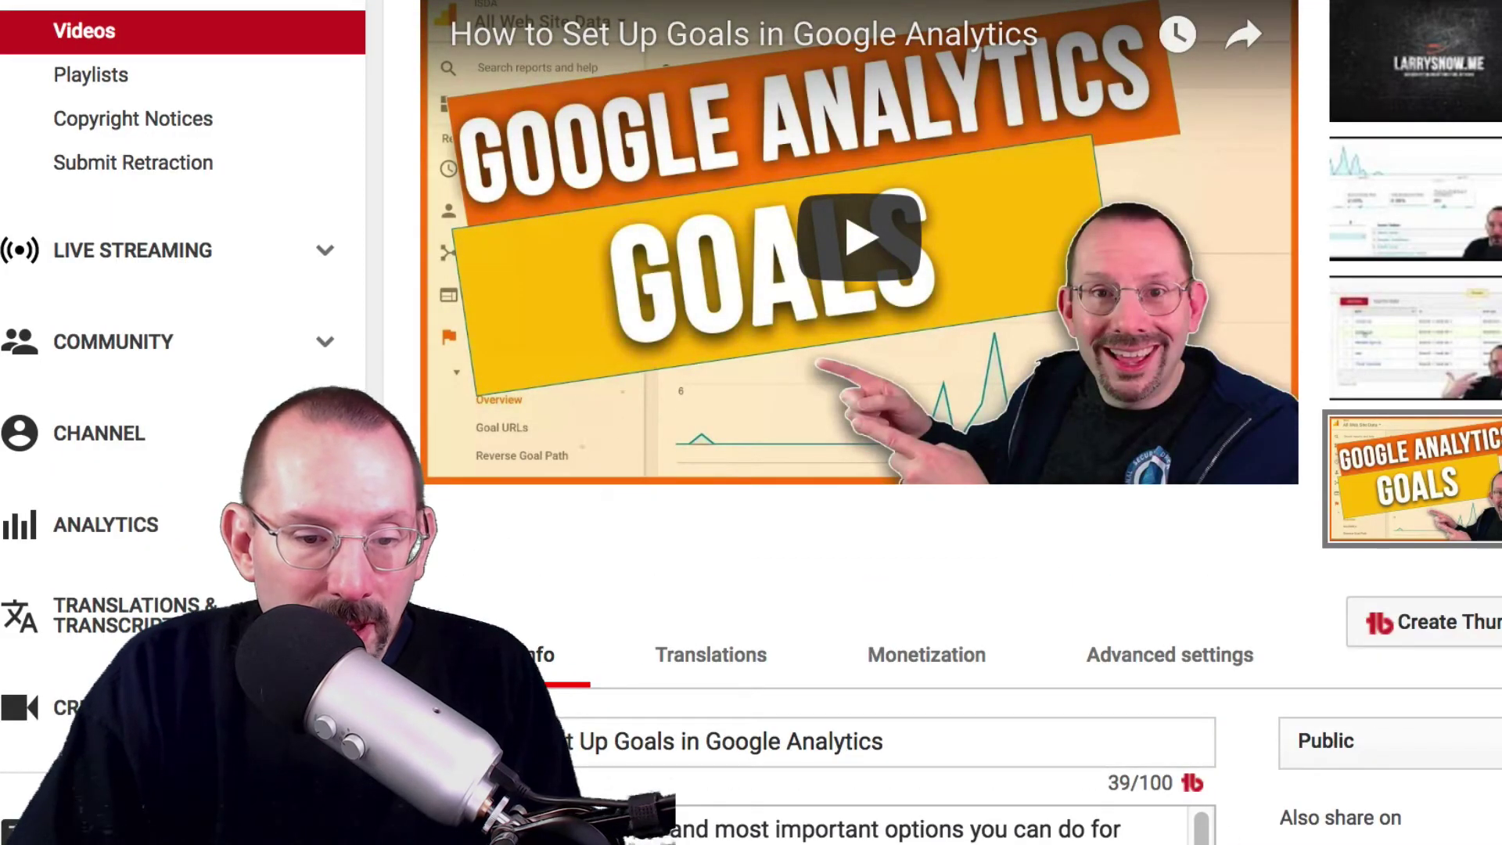
Copy the complete description of the Google Analytics Goals video and paste it into the LinkedIn post's text
{"action": "scroll", "coordinate": [939, 825], "scroll_direction": "down", "scroll_amount": 1}
{"action": "scroll", "coordinate": [900, 828], "scroll_direction": "down", "scroll_amount": 2}
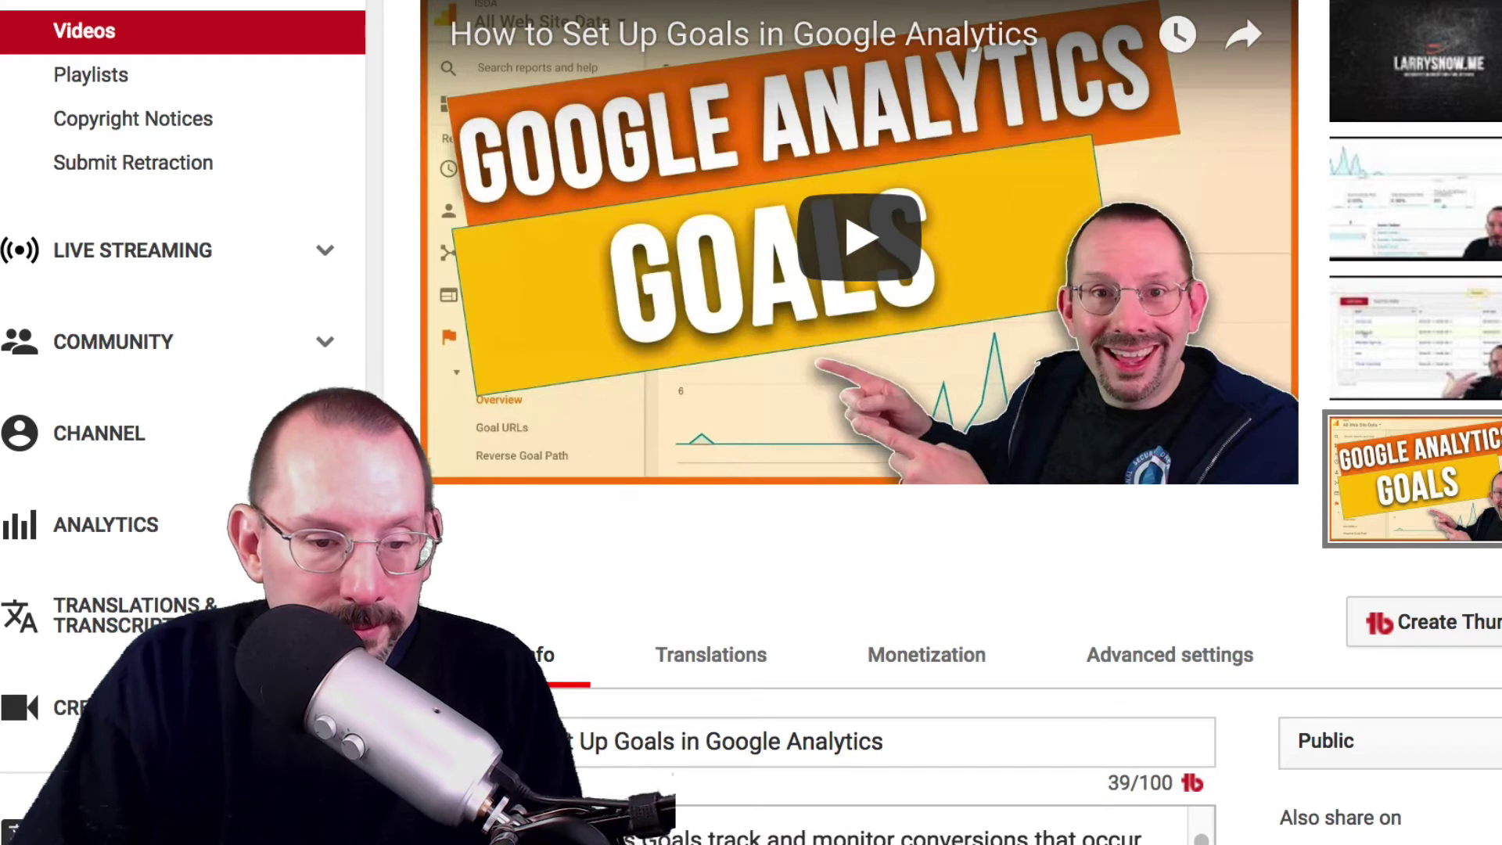
{"action": "scroll", "coordinate": [923, 825], "scroll_direction": "down", "scroll_amount": 2}
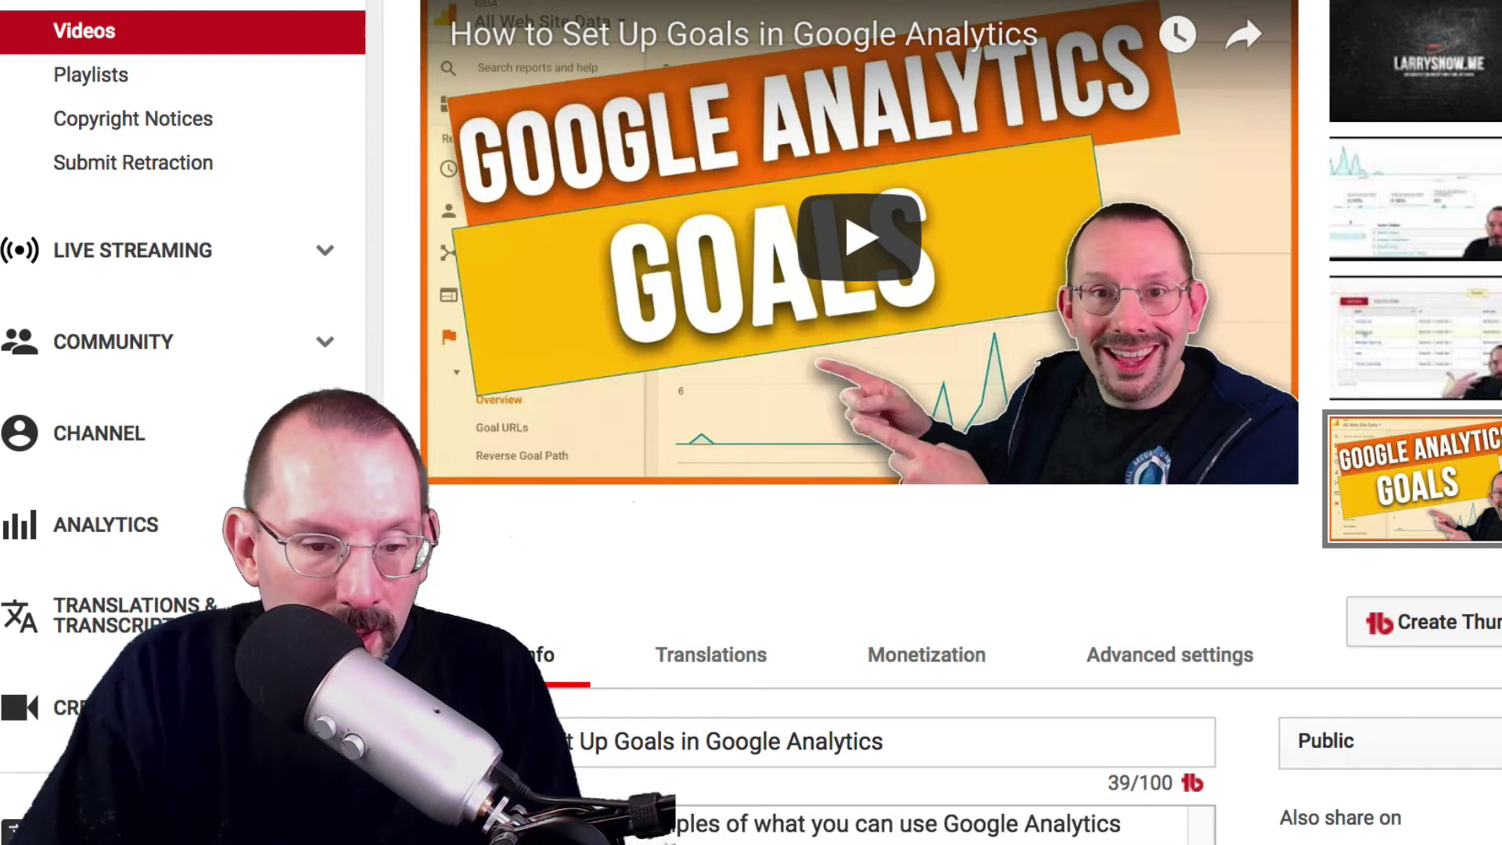
{"action": "scroll", "coordinate": [939, 825], "scroll_direction": "down", "scroll_amount": 2}
{"action": "left_click", "coordinate": [939, 825]}
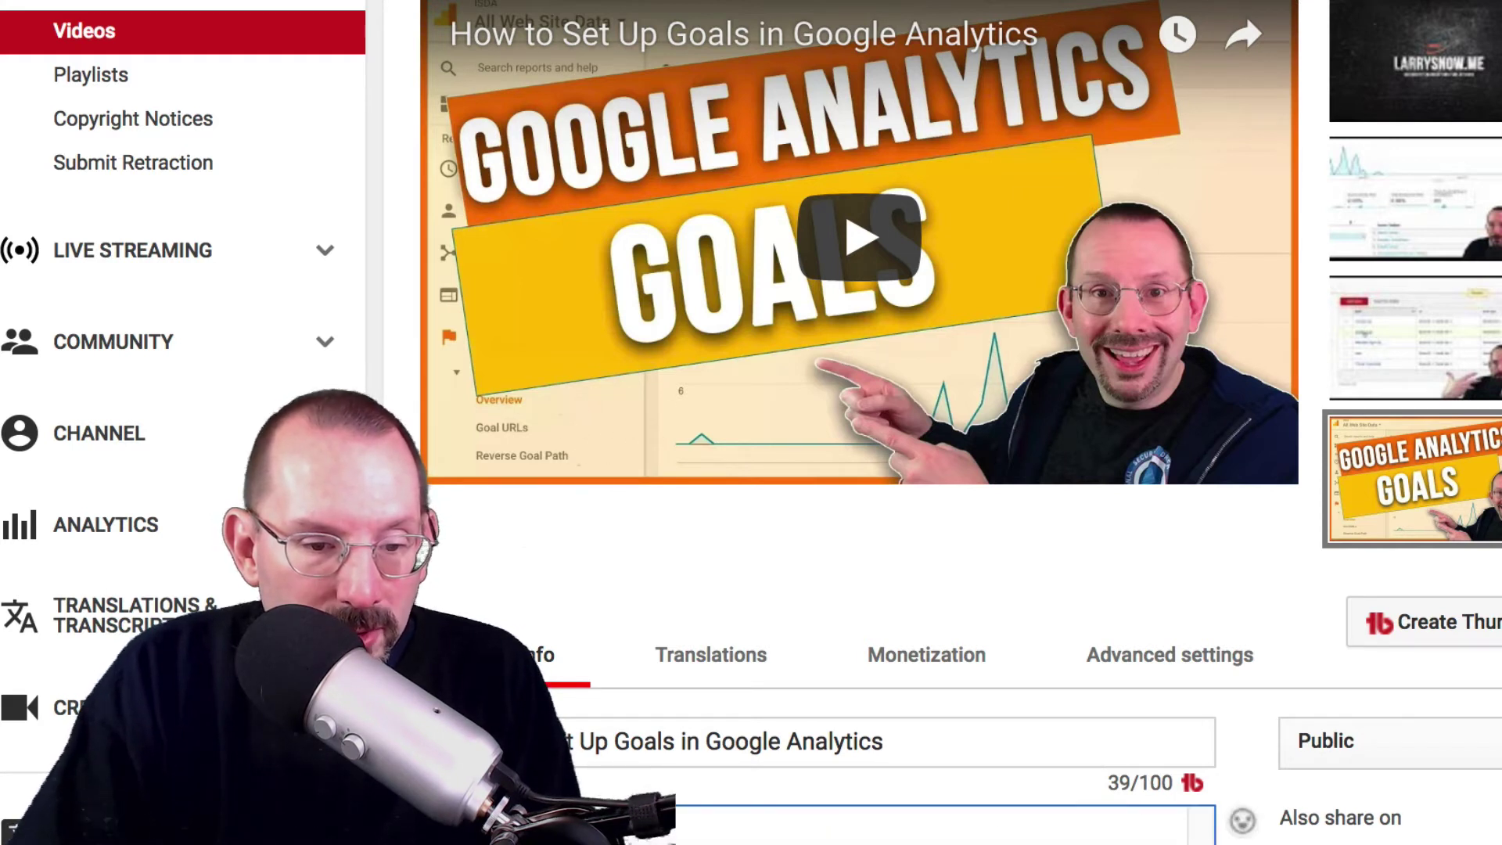
{"action": "key", "text": "ctrl+a"}
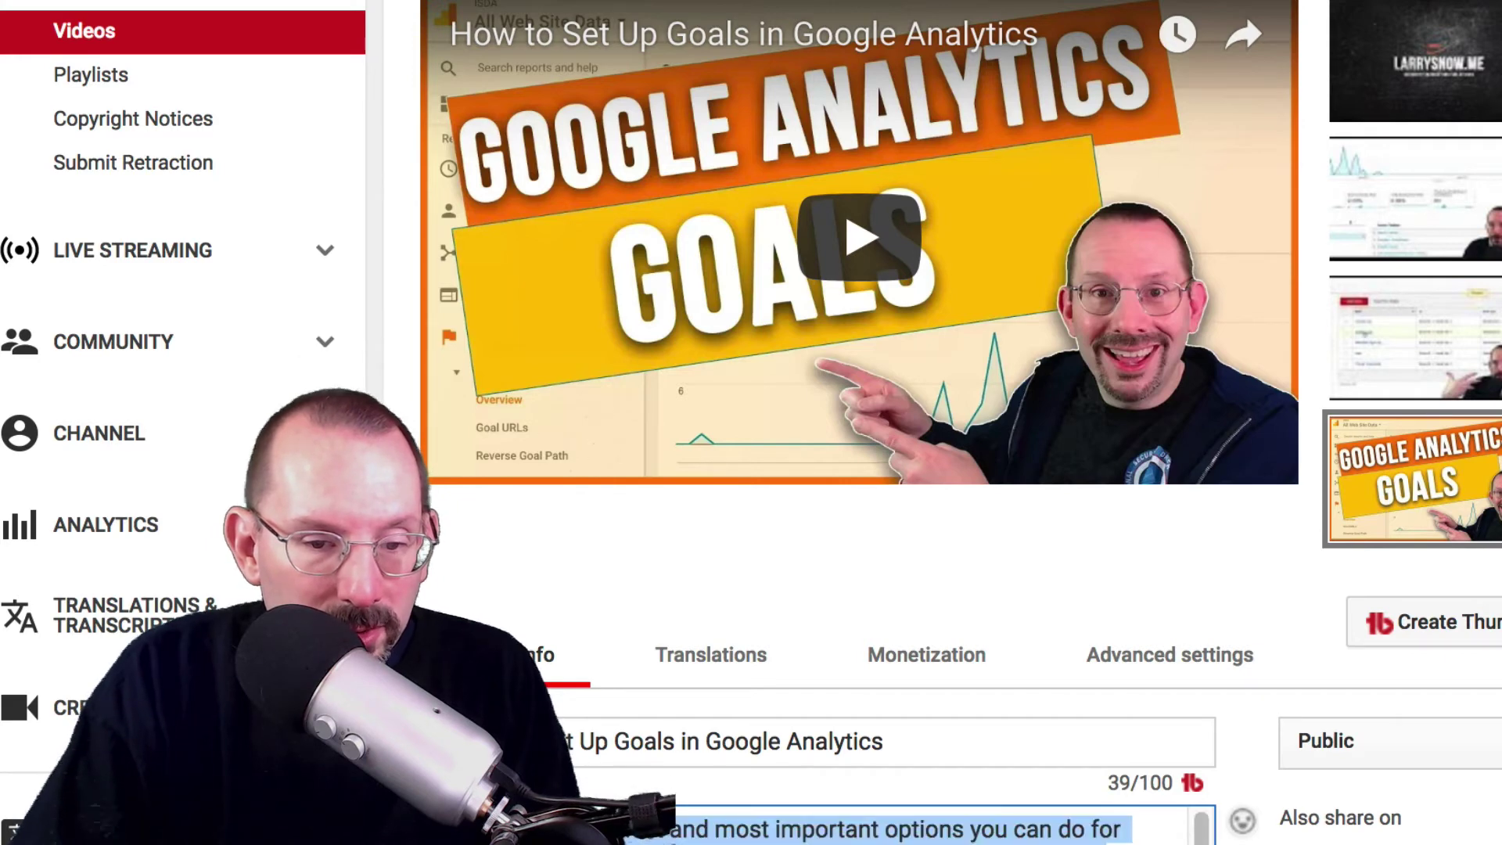
{"action": "right_click", "coordinate": [563, 828]}
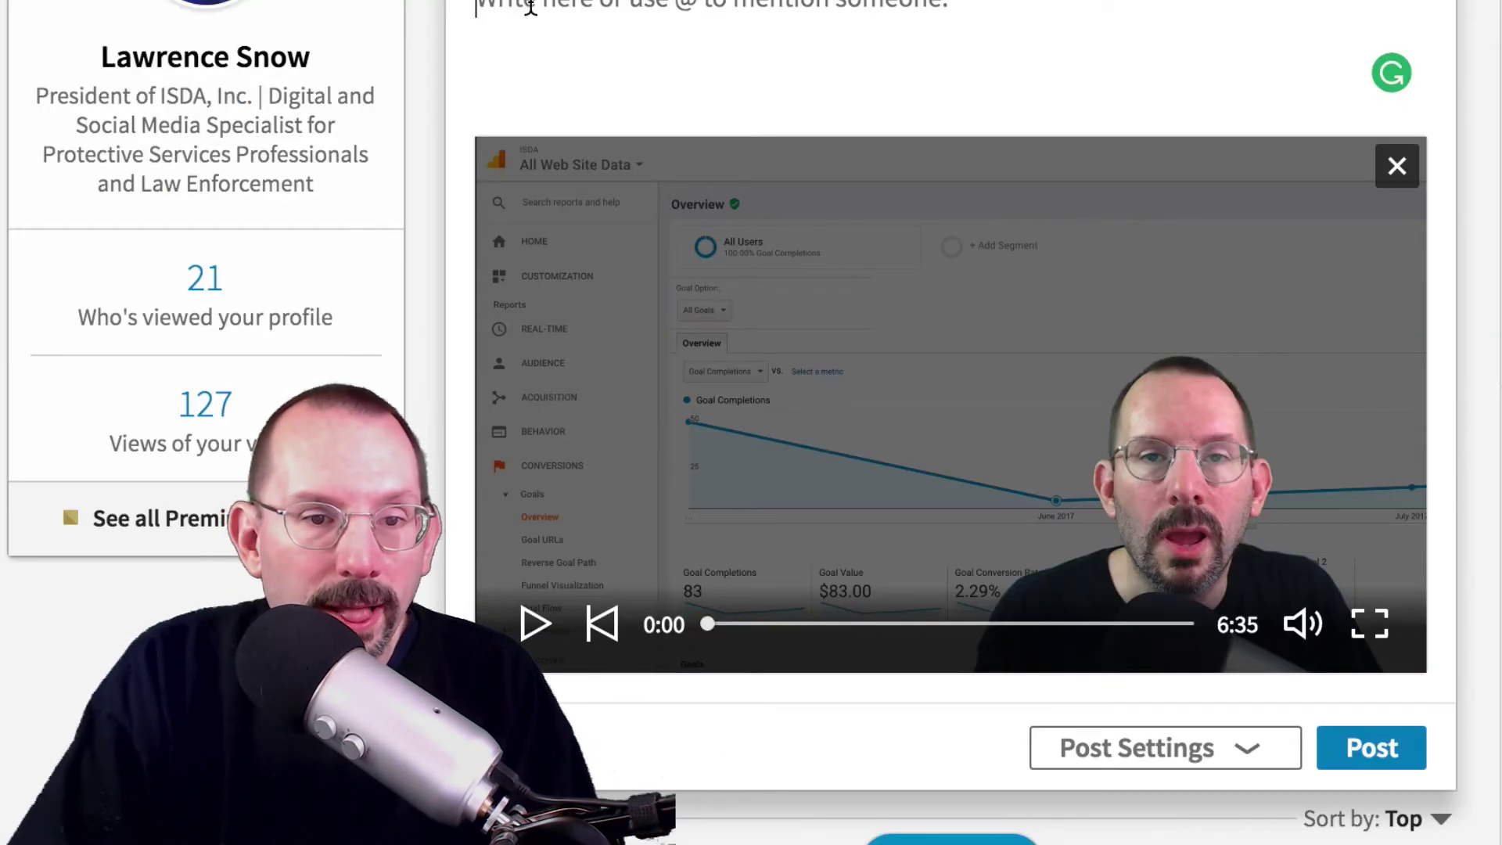
{"action": "right_click", "coordinate": [529, 10]}
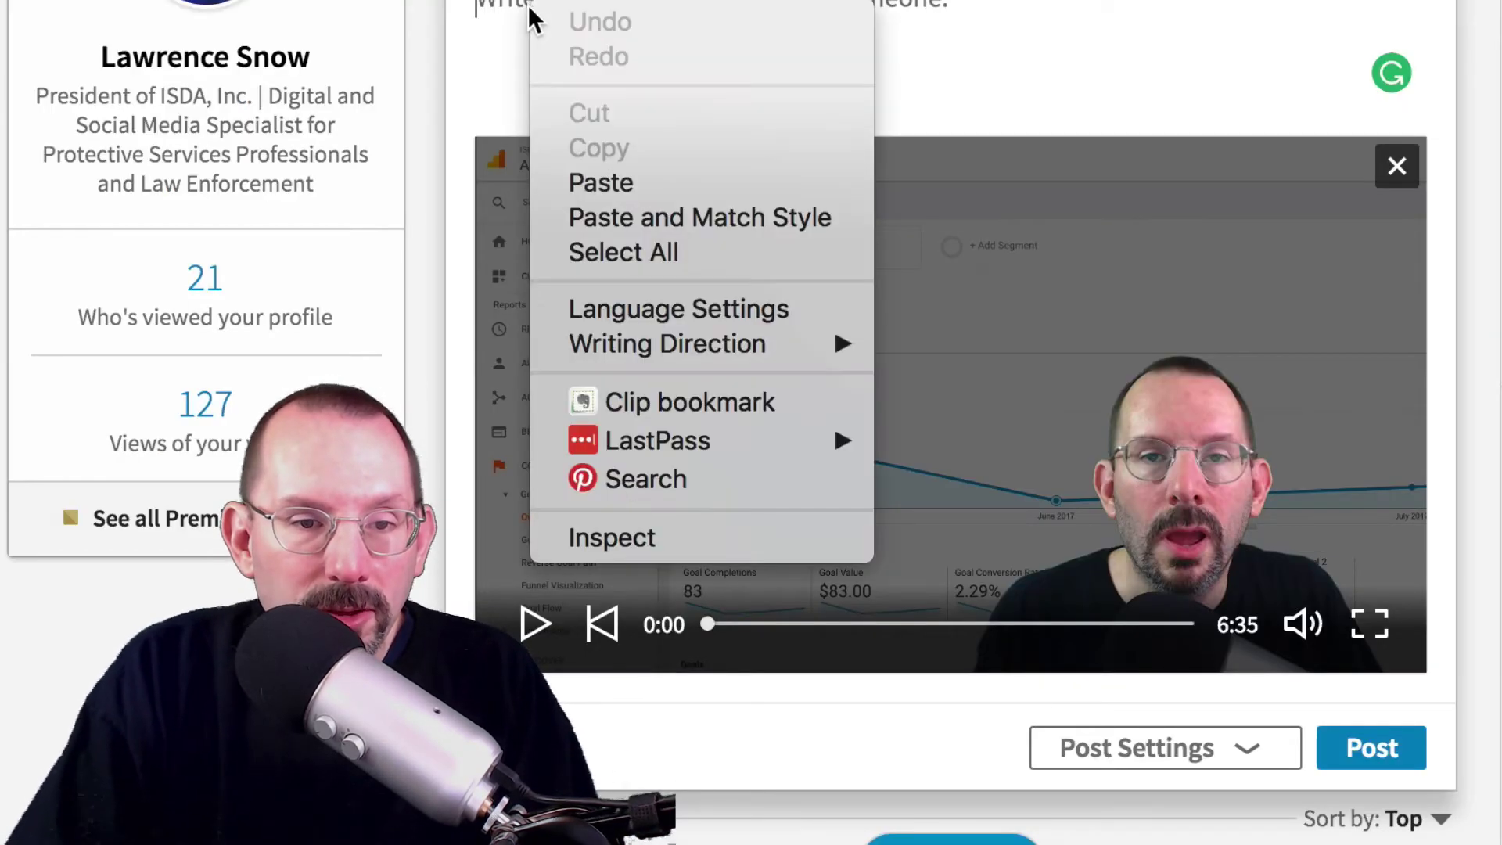
{"action": "left_click", "coordinate": [655, 186]}
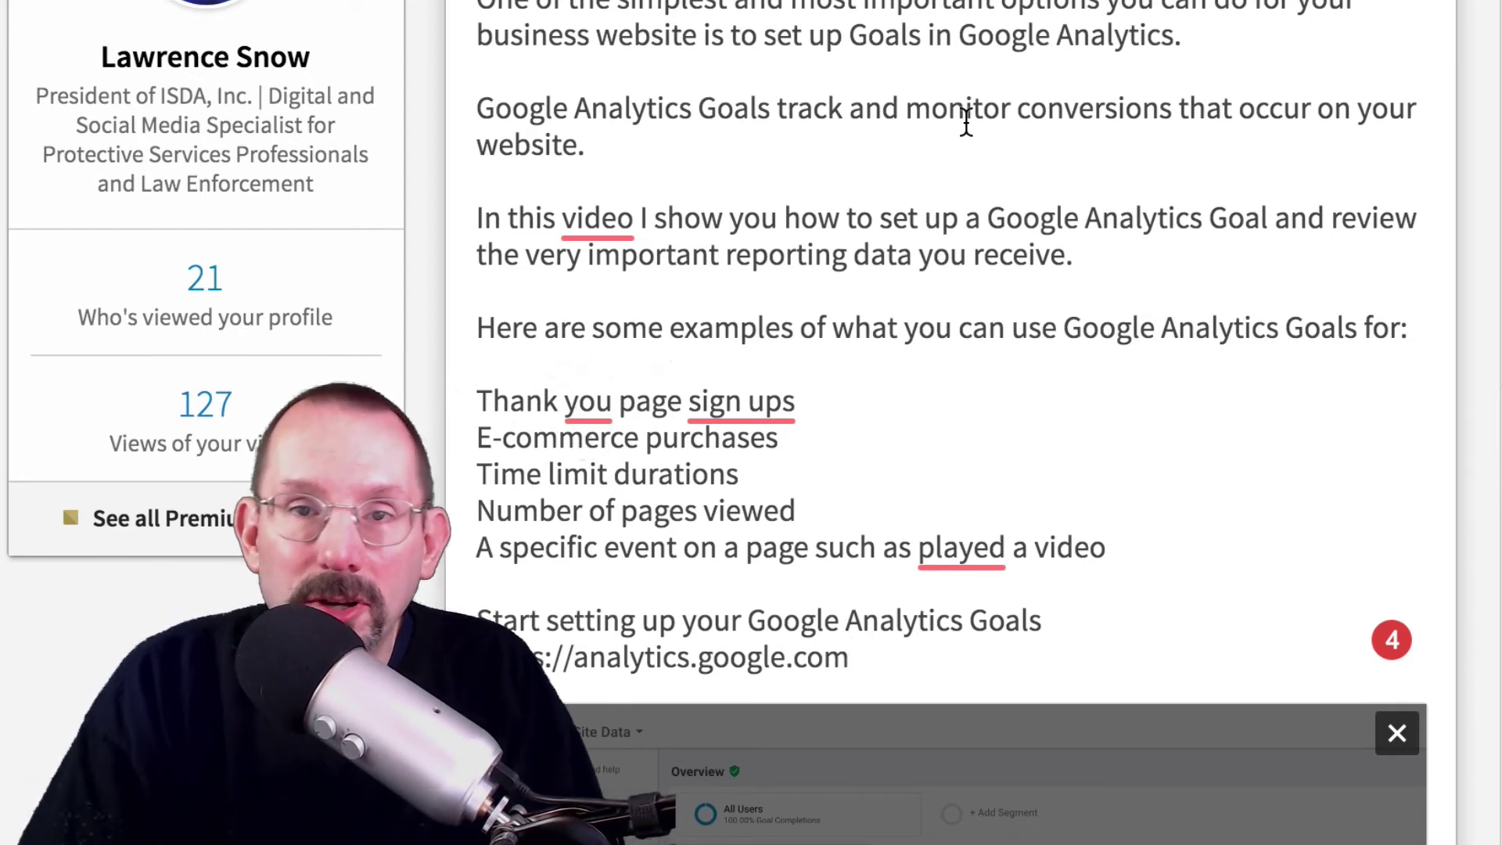
Review the privacy and comment options for the Google Analytics Goals video post and publish it
{"action": "scroll", "coordinate": [1256, 663], "scroll_direction": "down", "scroll_amount": 8}
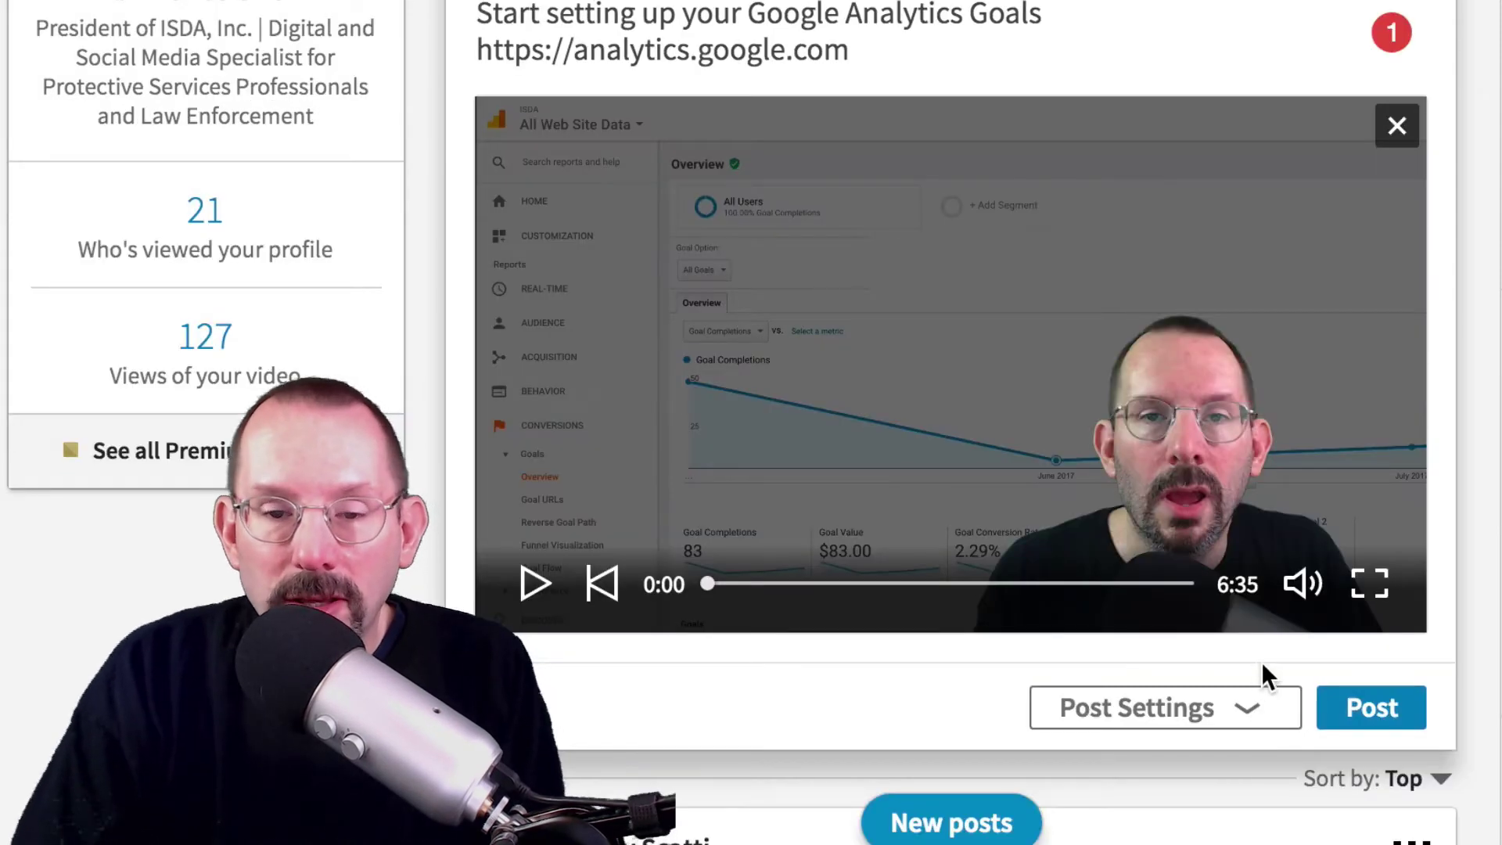
{"action": "left_click", "coordinate": [1252, 713]}
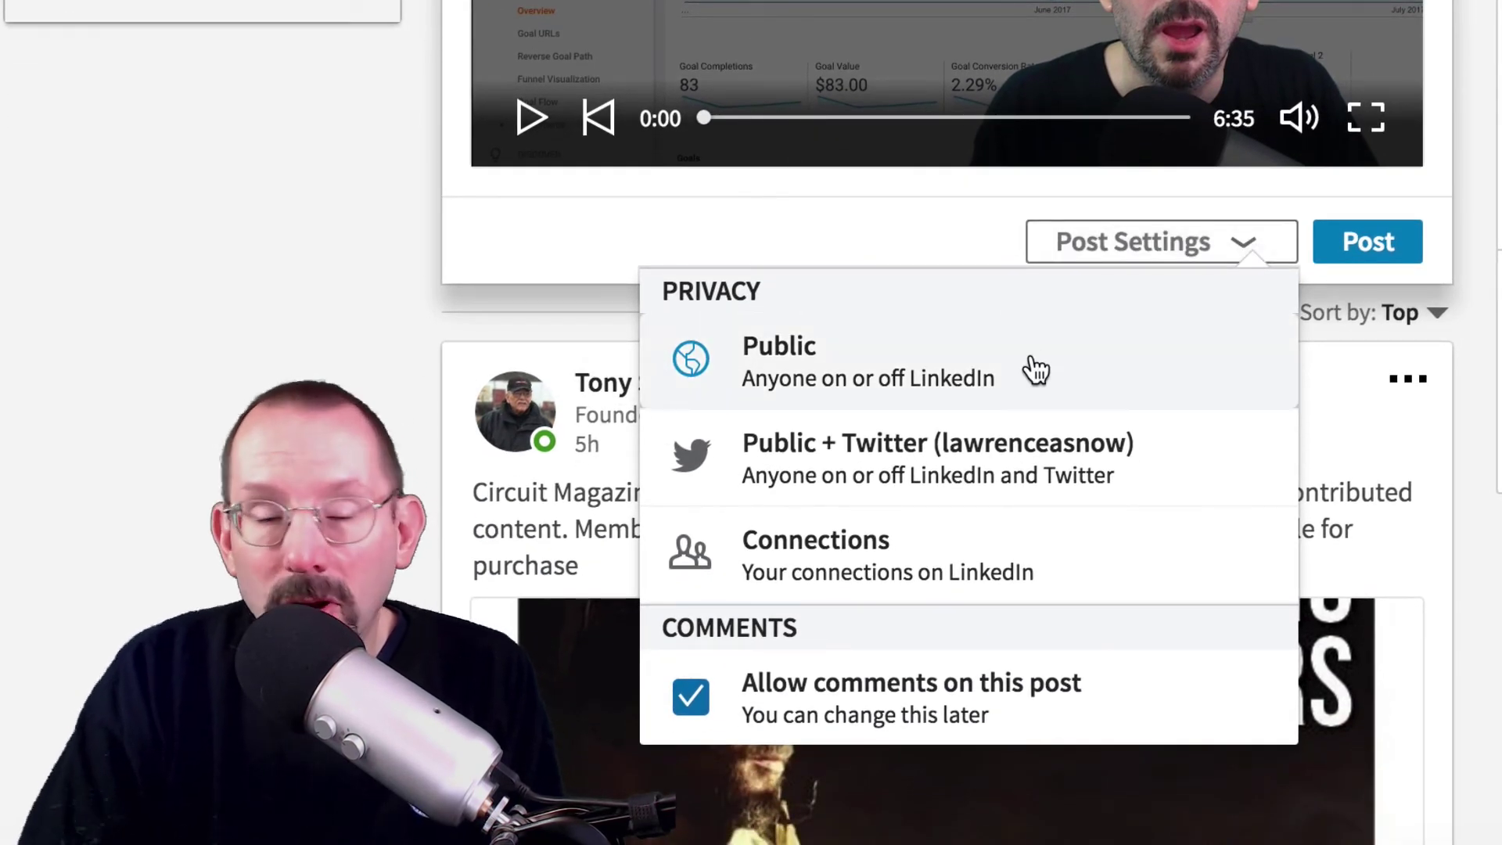
{"action": "scroll", "coordinate": [1034, 368], "scroll_direction": "down", "scroll_amount": 1}
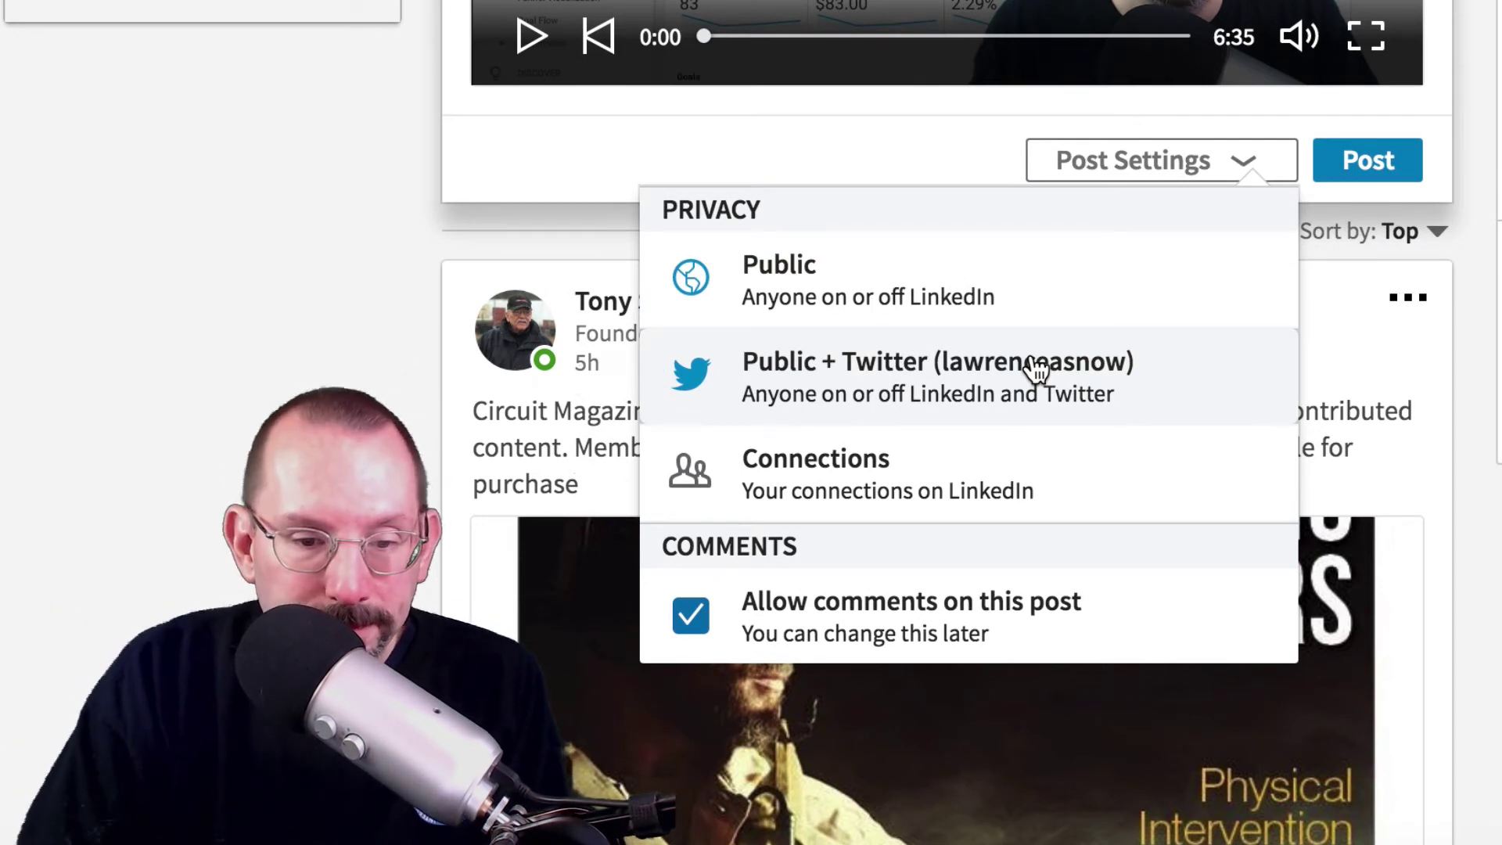
{"action": "scroll", "coordinate": [1036, 372], "scroll_direction": "down", "scroll_amount": 1}
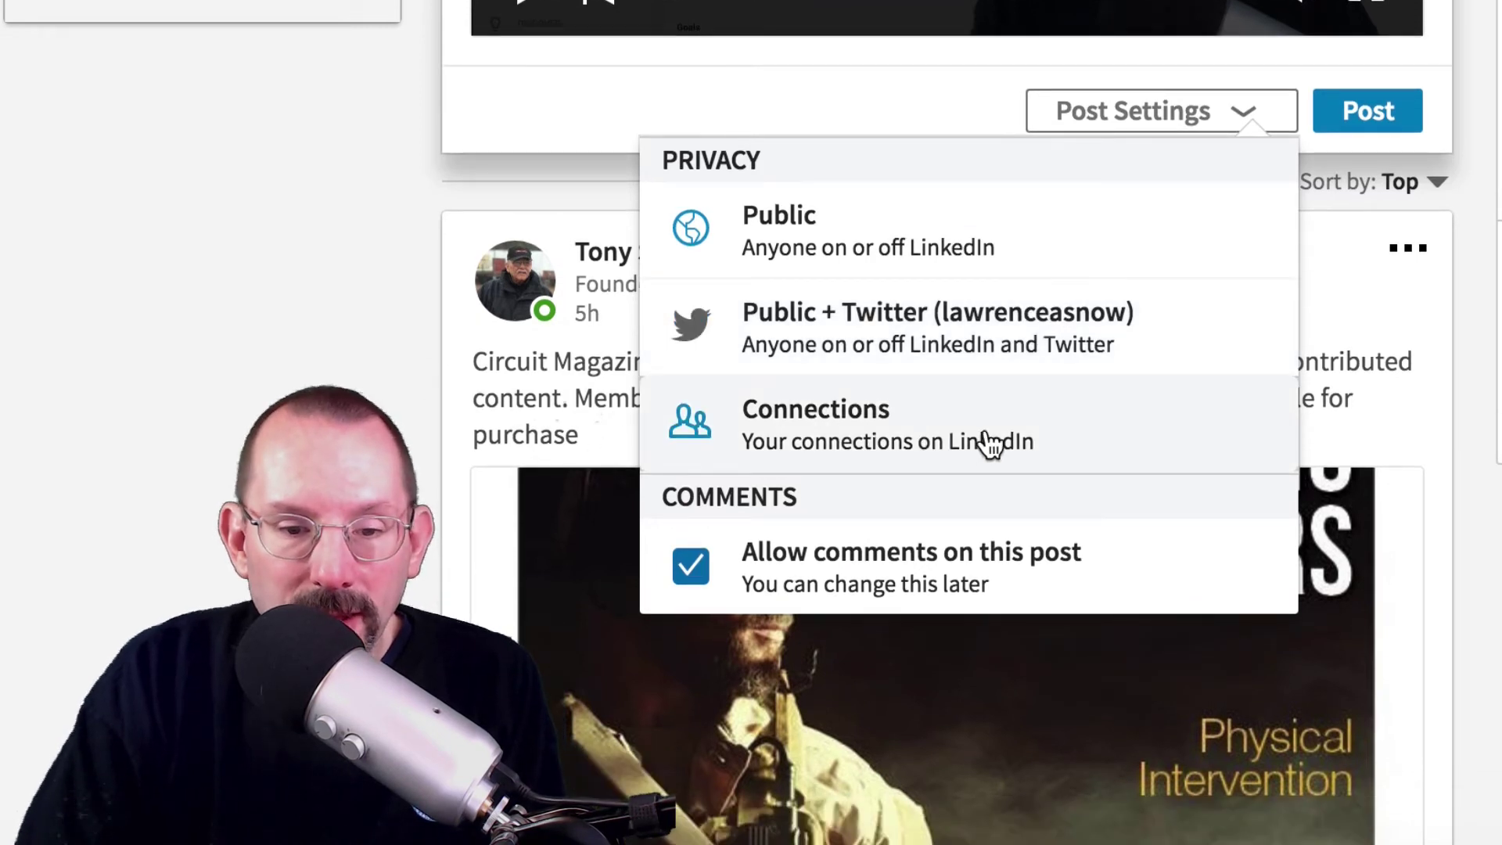
{"action": "scroll", "coordinate": [987, 446], "scroll_direction": "down", "scroll_amount": 1}
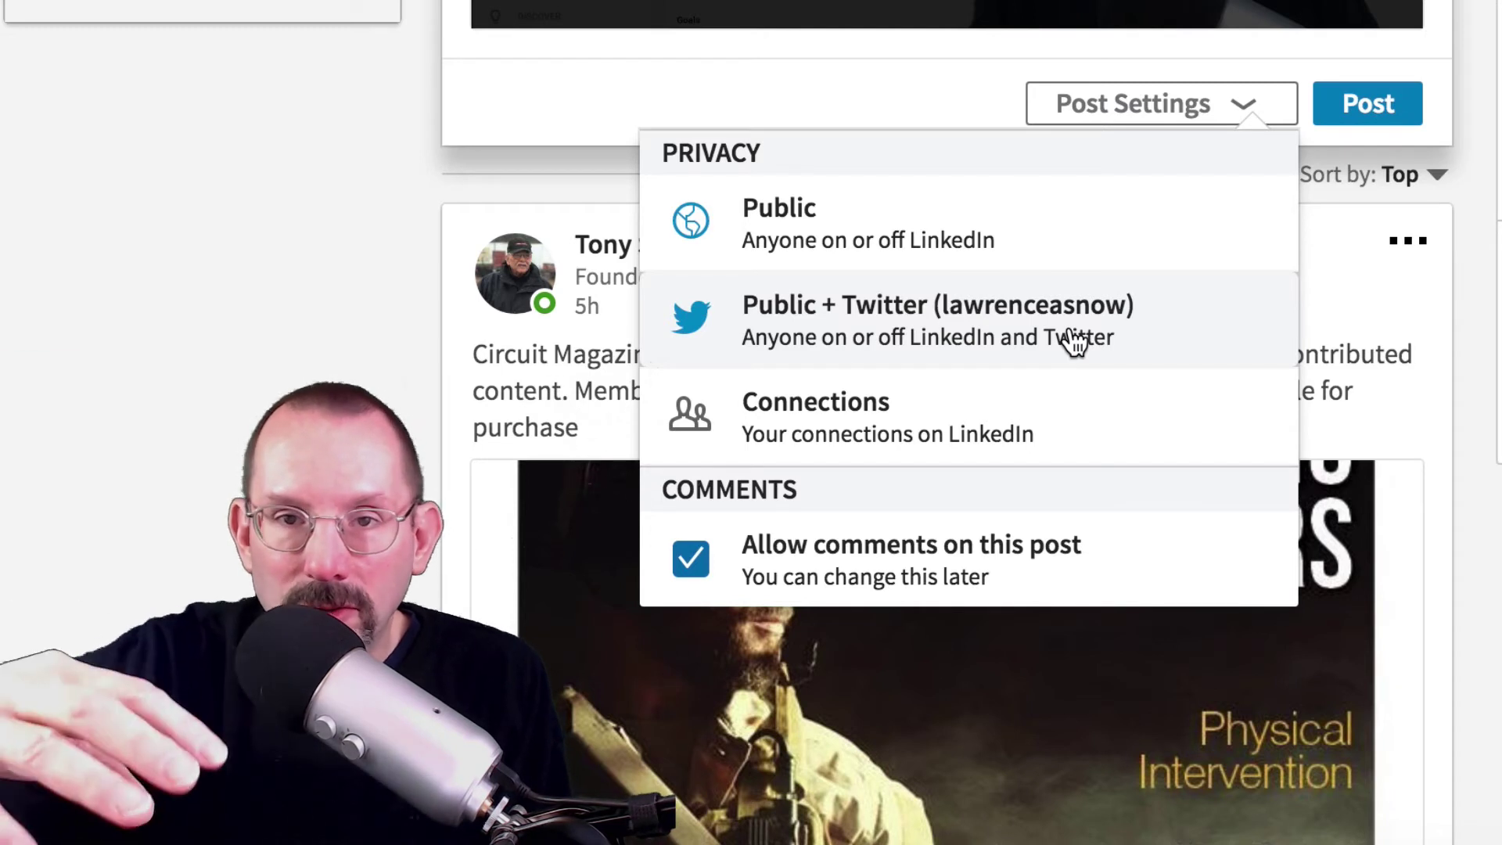
{"action": "scroll", "coordinate": [771, 415], "scroll_direction": "down", "scroll_amount": 1}
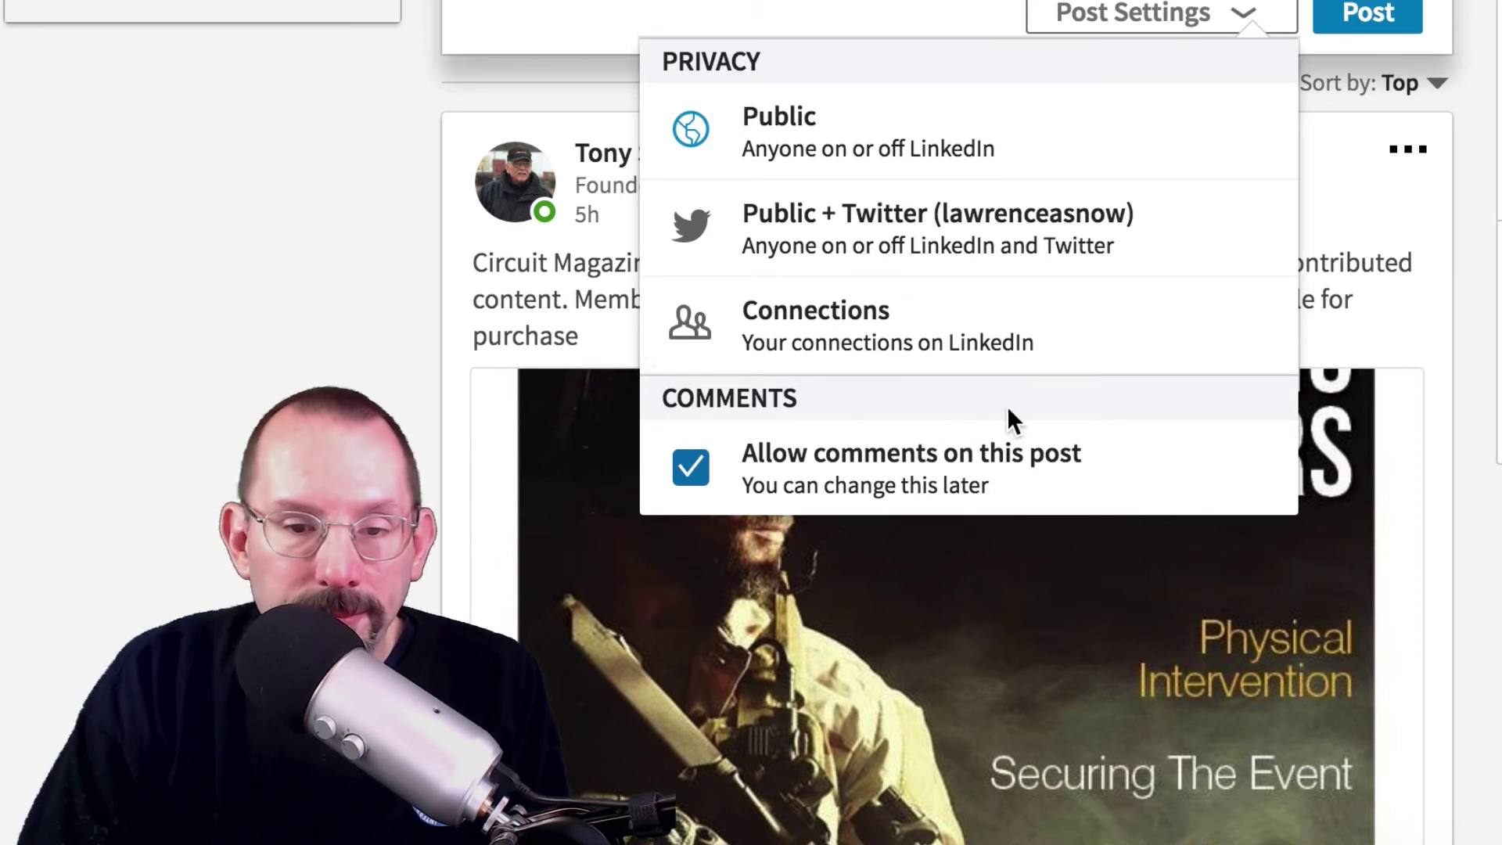
{"action": "left_click", "coordinate": [1342, 117]}
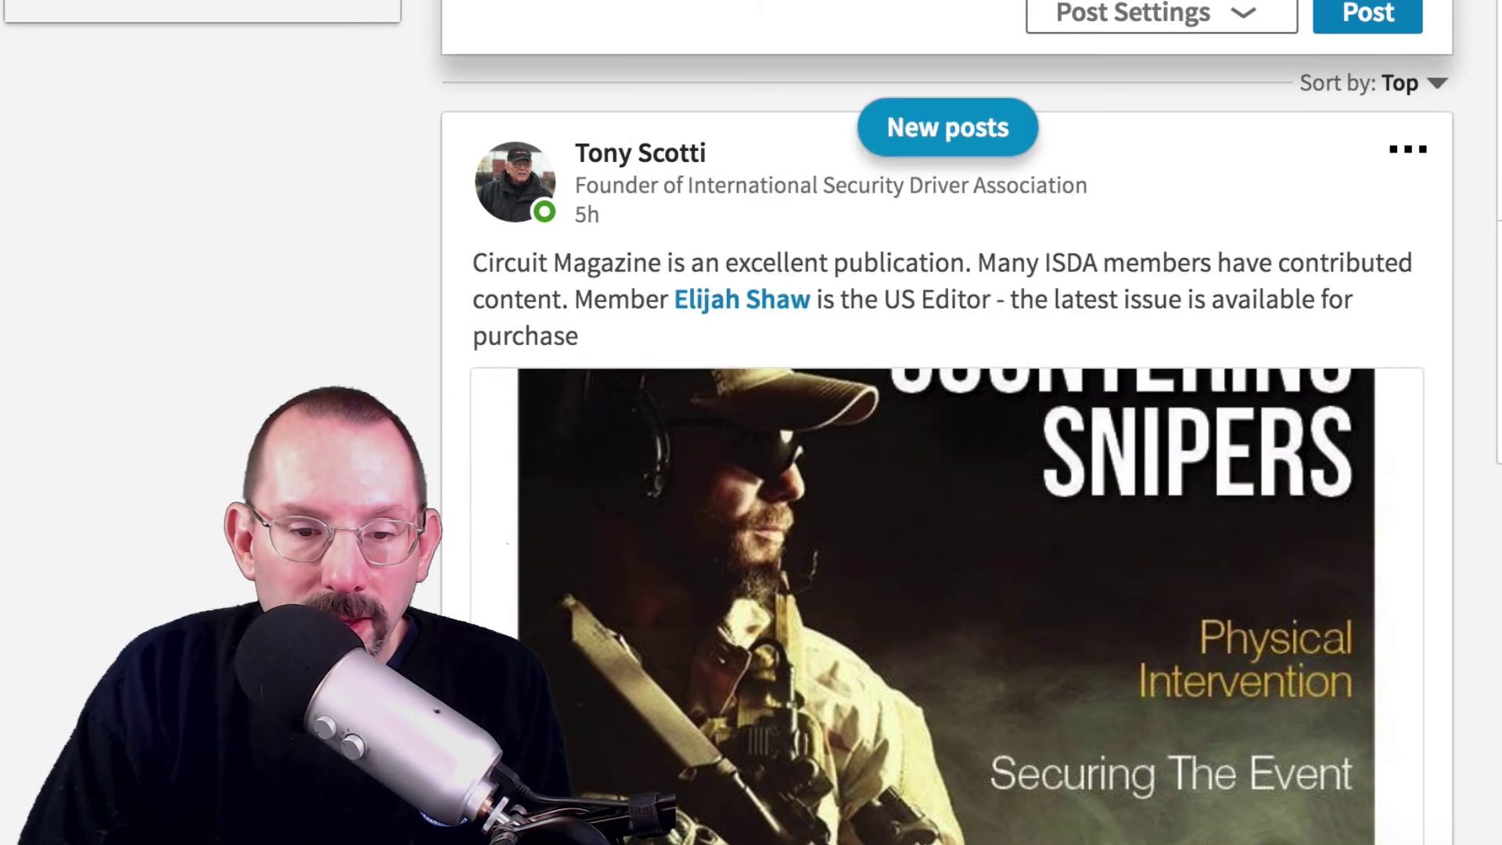
{"action": "left_click", "coordinate": [1392, 20]}
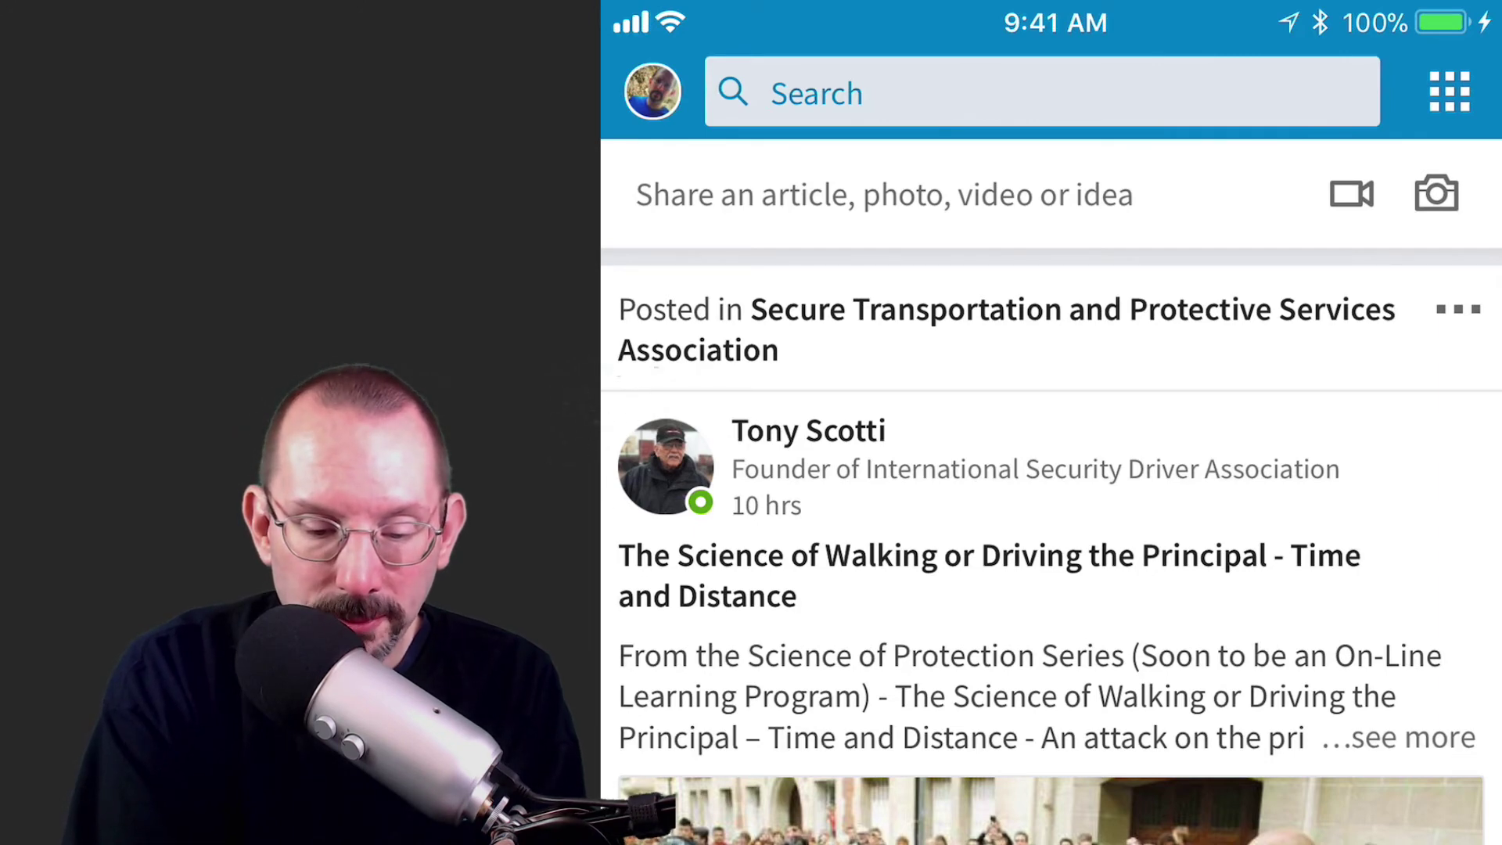
Switch to the LinkedIn mobile app, start a new post and attach the 0:38 green-screen selfie video from the phone's gallery
{"action": "left_click", "coordinate": [884, 194]}
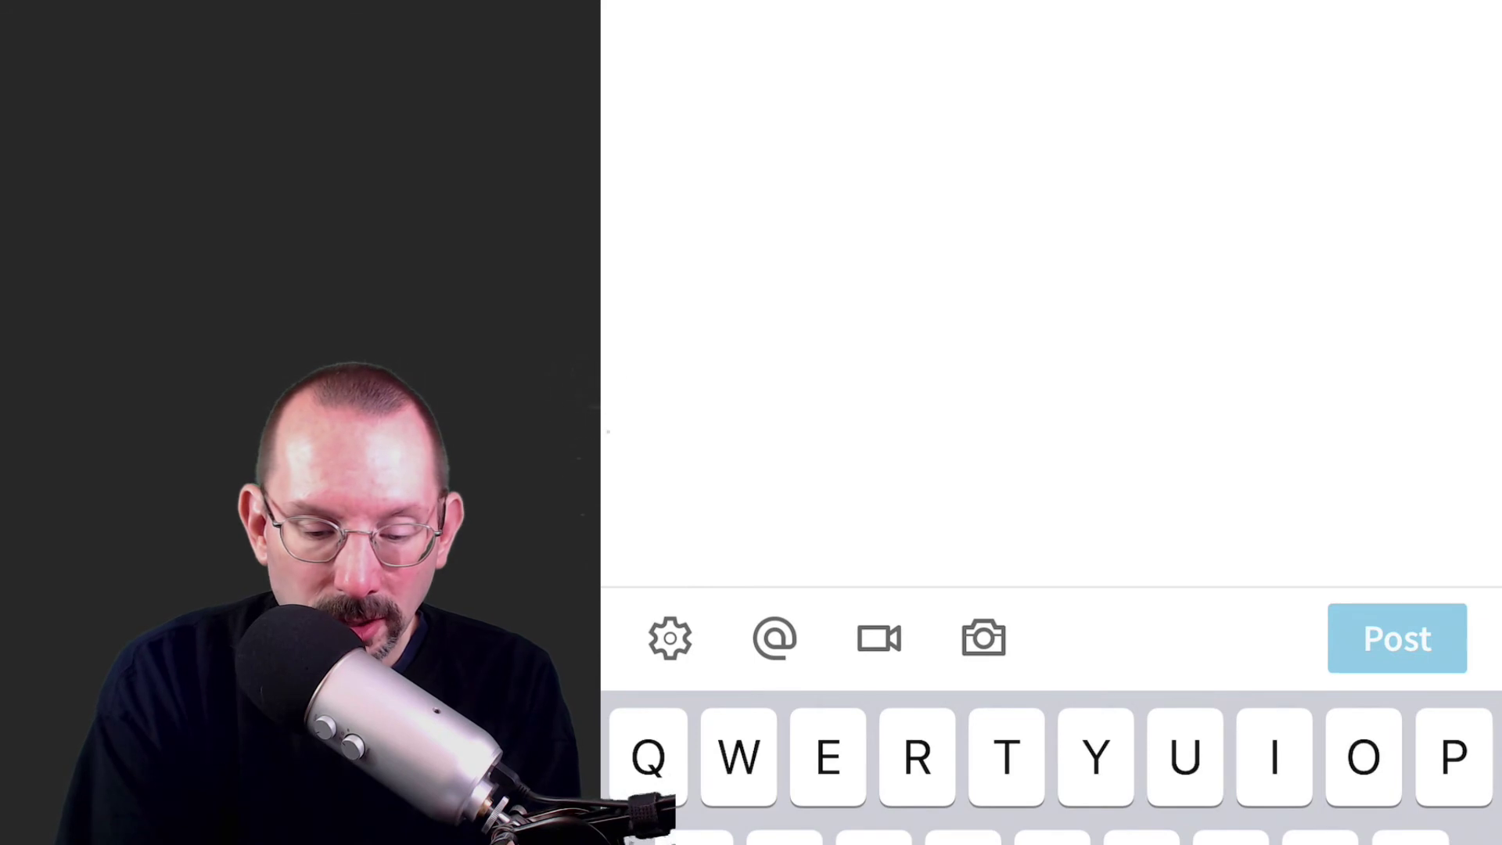
{"action": "left_click", "coordinate": [983, 638]}
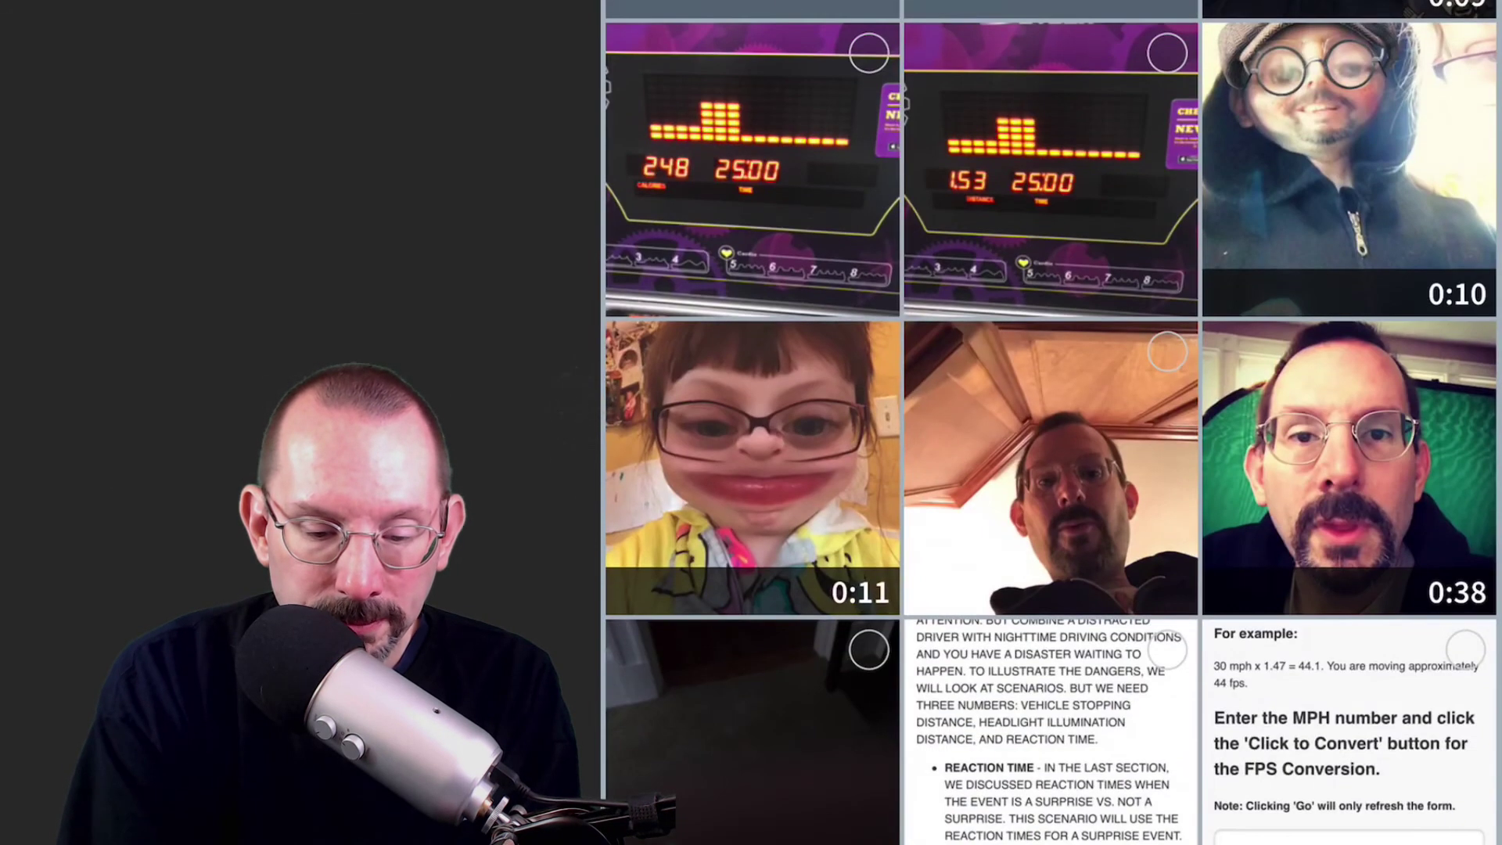
{"action": "scroll", "coordinate": [1051, 422], "scroll_direction": "down", "scroll_amount": 8}
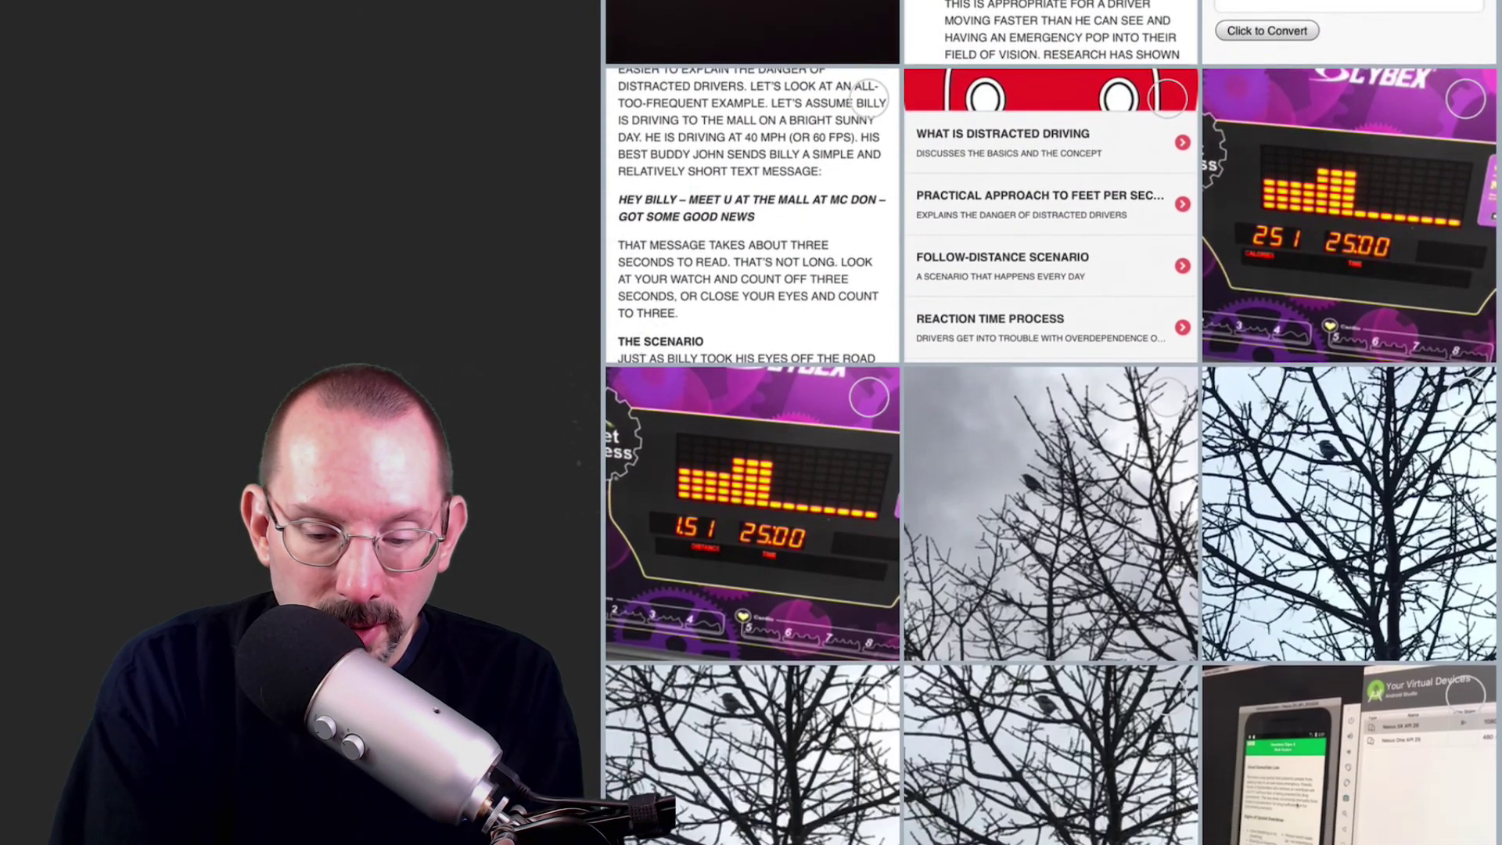
{"action": "scroll", "coordinate": [1051, 423], "scroll_direction": "up", "scroll_amount": 2}
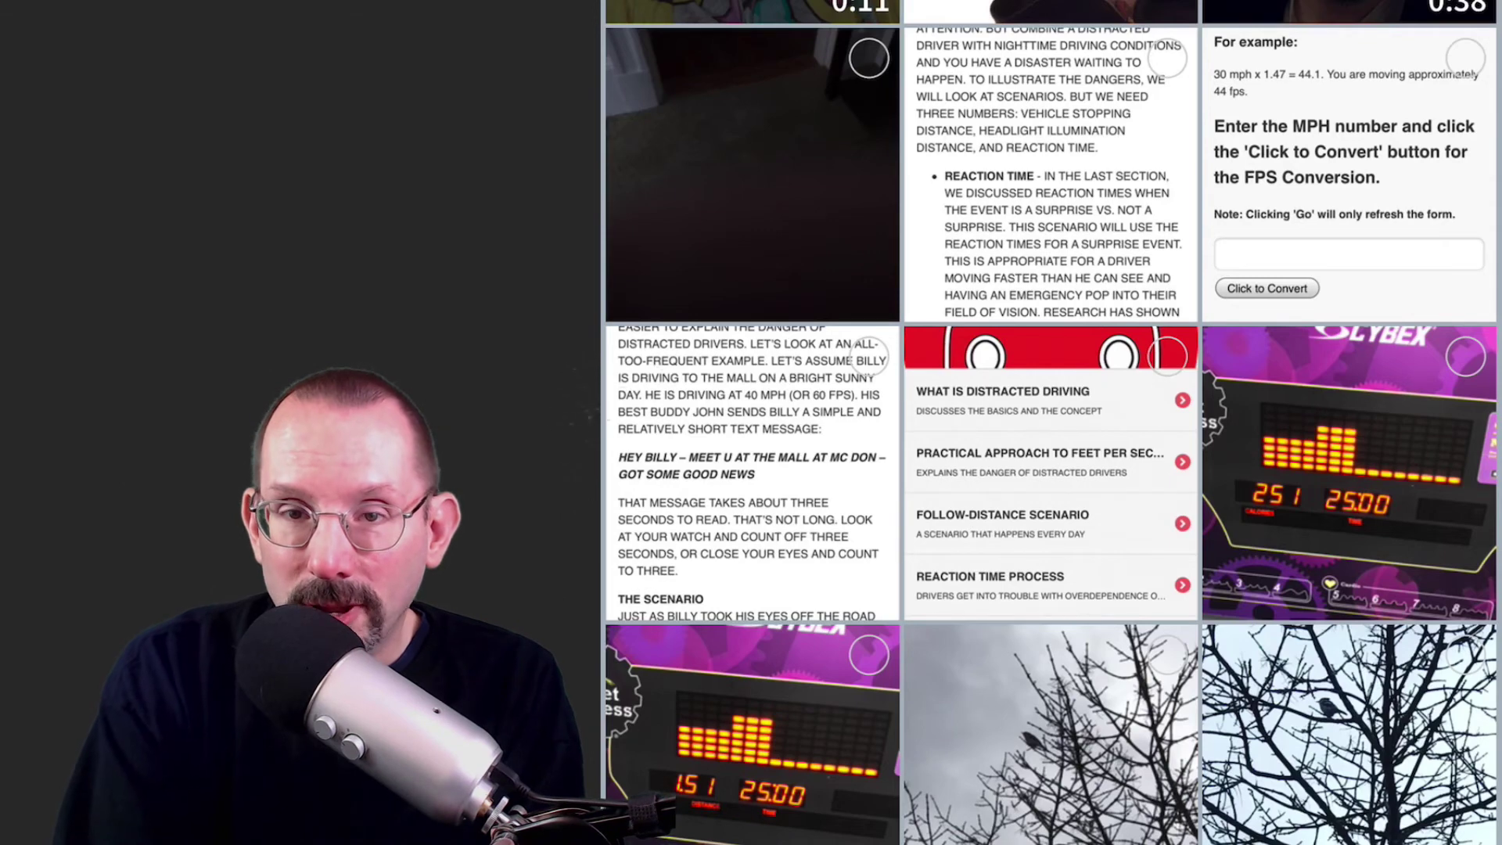
{"action": "scroll", "coordinate": [1050, 422], "scroll_direction": "up", "scroll_amount": 8}
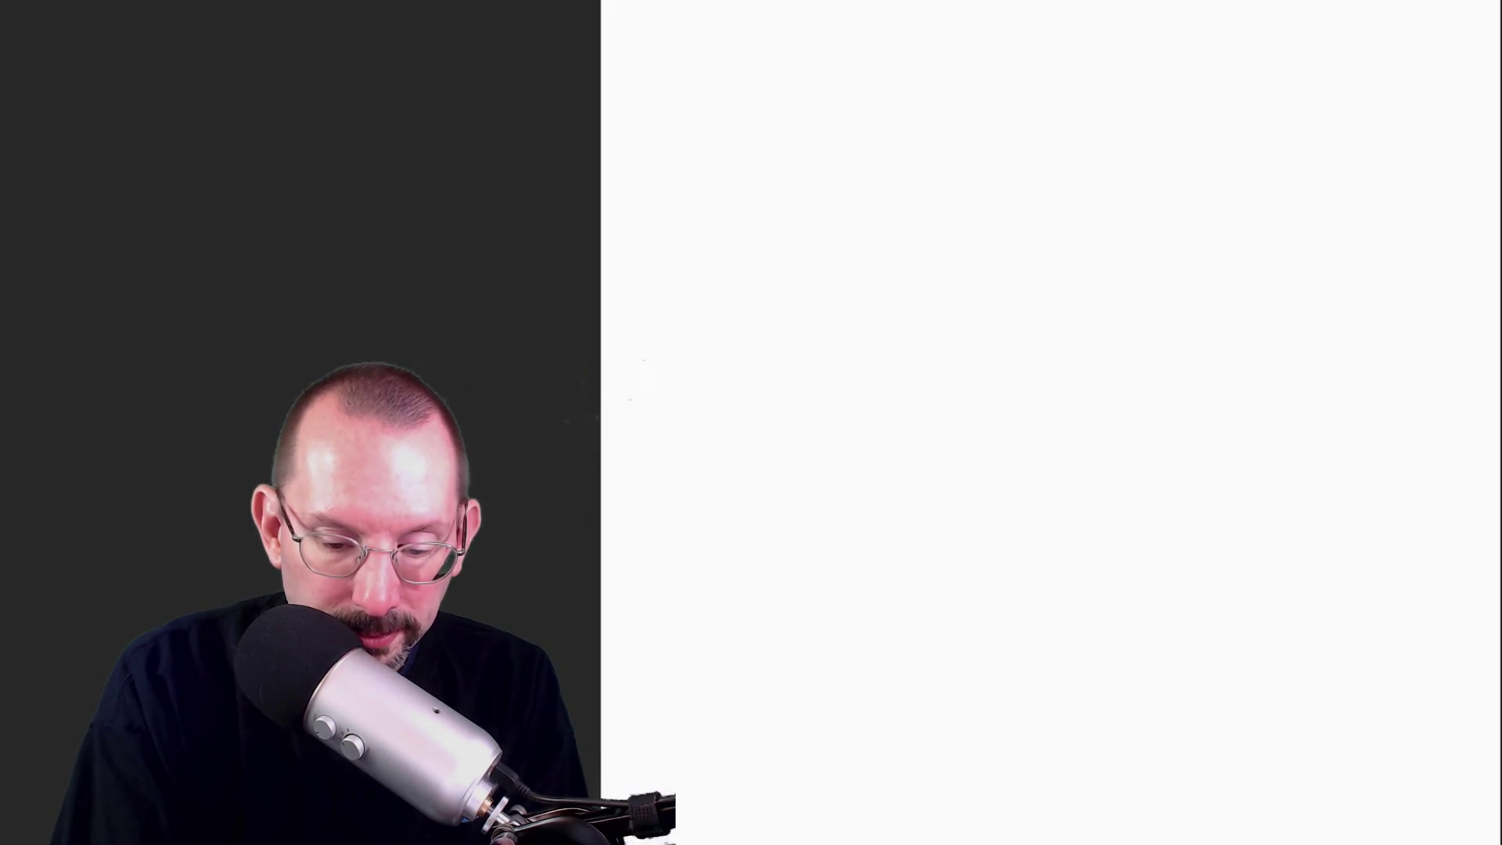
Write the post text about the iTunes app Dangers of Distracted Driving, with its full https link and hashtags #distracteddriving #distracted #driving #distracteddriver
{"action": "type", "text": "I’ve resurrected  an older iTunes app - Dangers of Distracted Driving. A simple app to educate through scenarios what happens when you are distracted while driving. Larrysnow.me/app . #distracteddriving #distracted #driving #distracteddriver"}
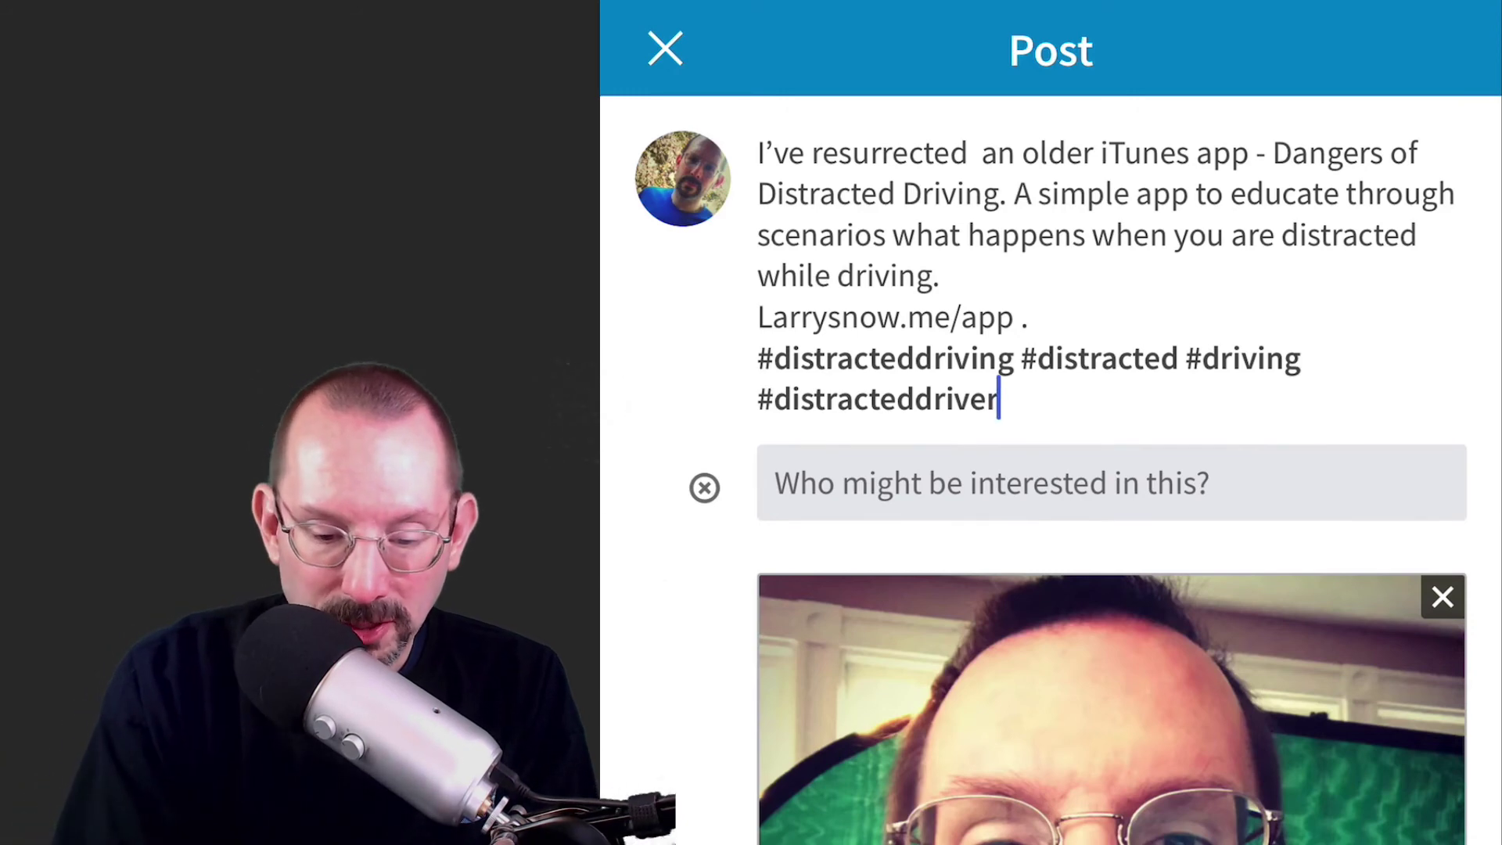
{"action": "type", "text": "https://larrysnow.me/app"}
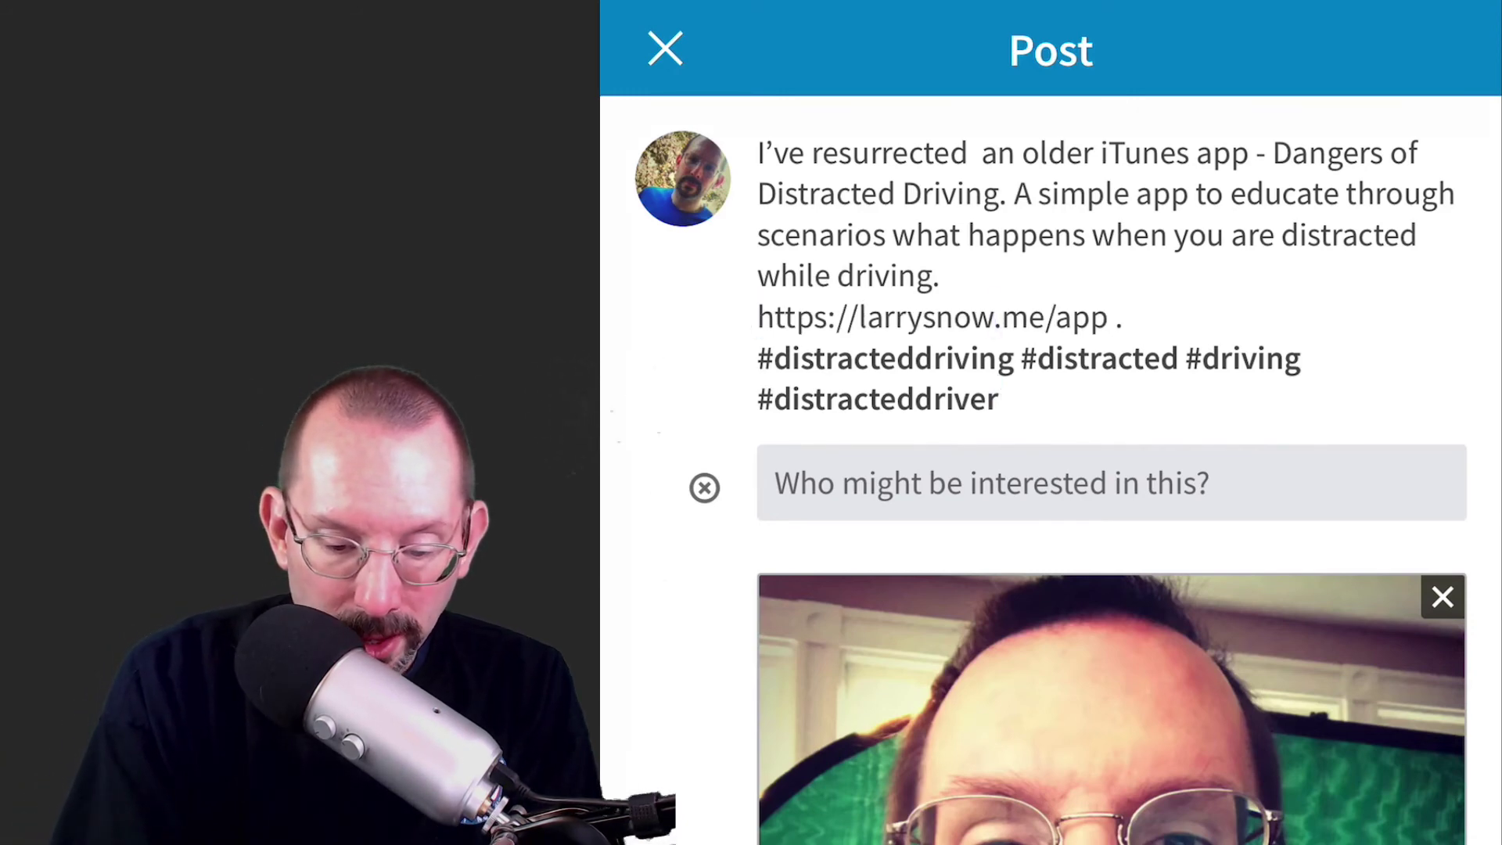
Tag the connection who founded the International Security Driver Association as someone who might be interested in the post
{"action": "left_click", "coordinate": [1111, 483]}
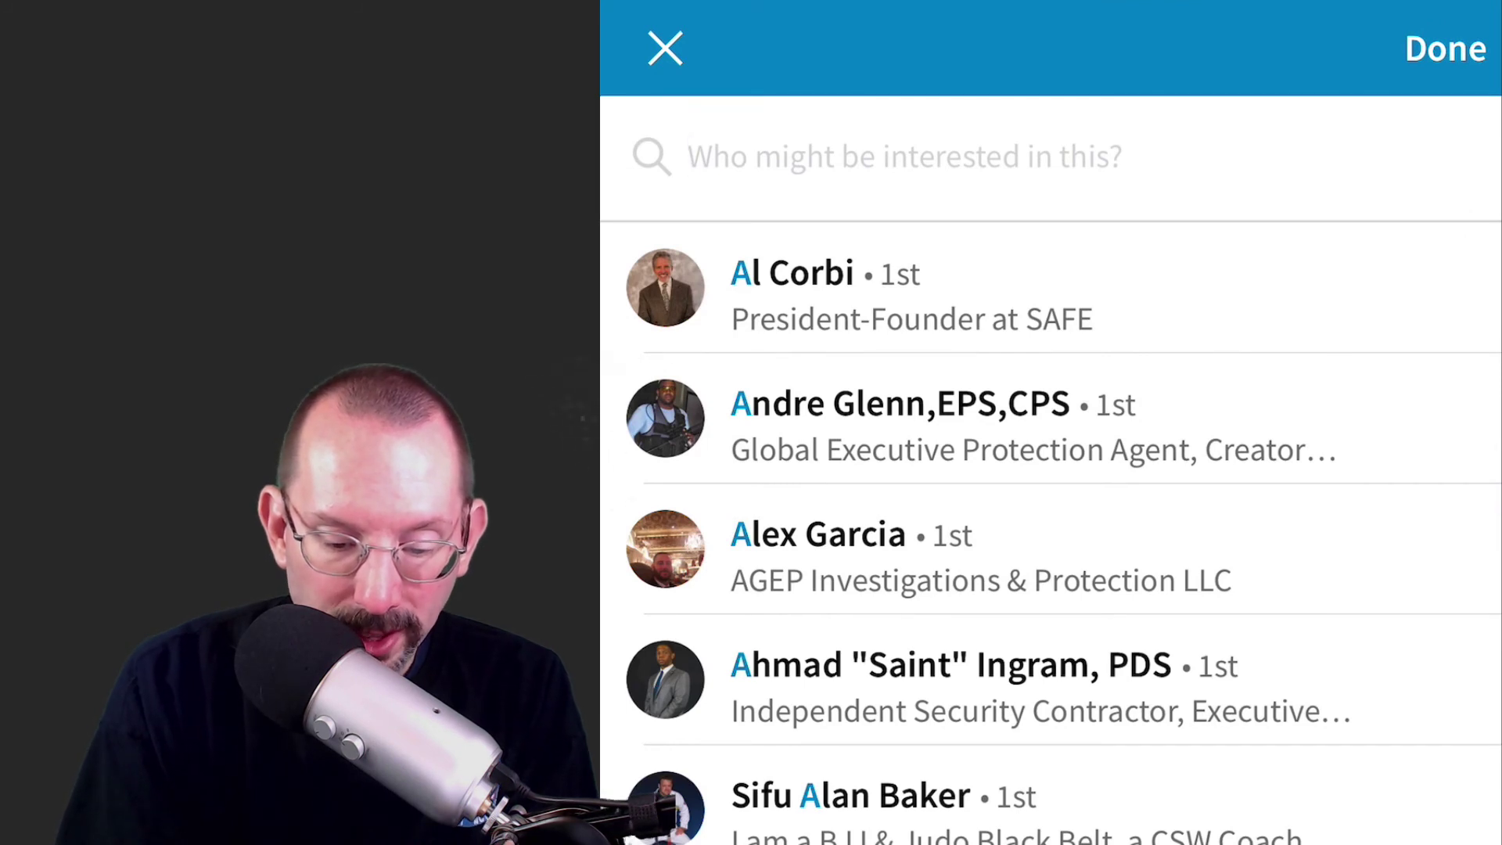
{"action": "type", "text": "Tony"}
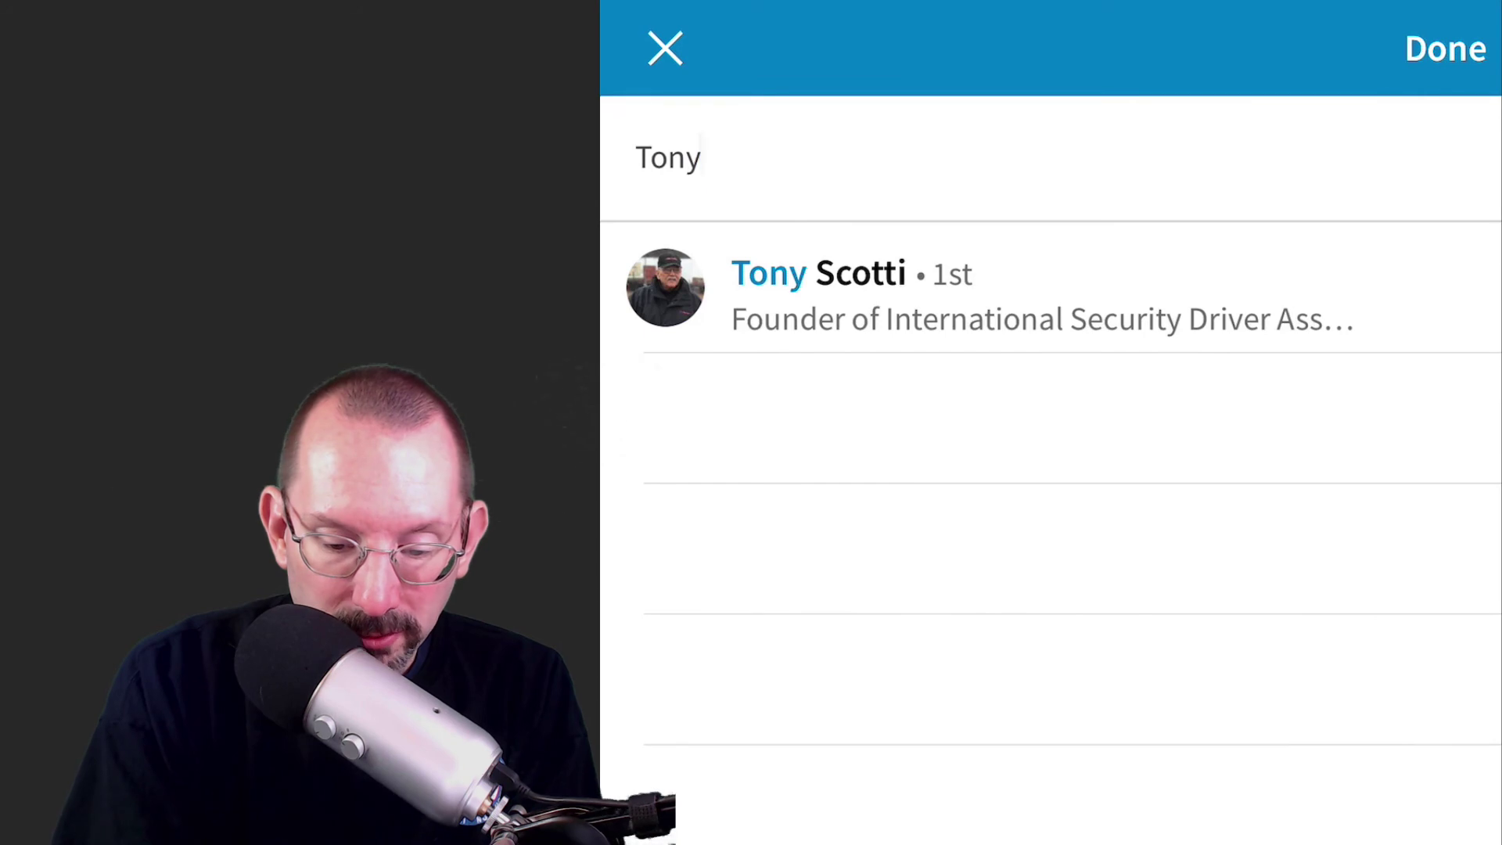
{"action": "left_click", "coordinate": [860, 289]}
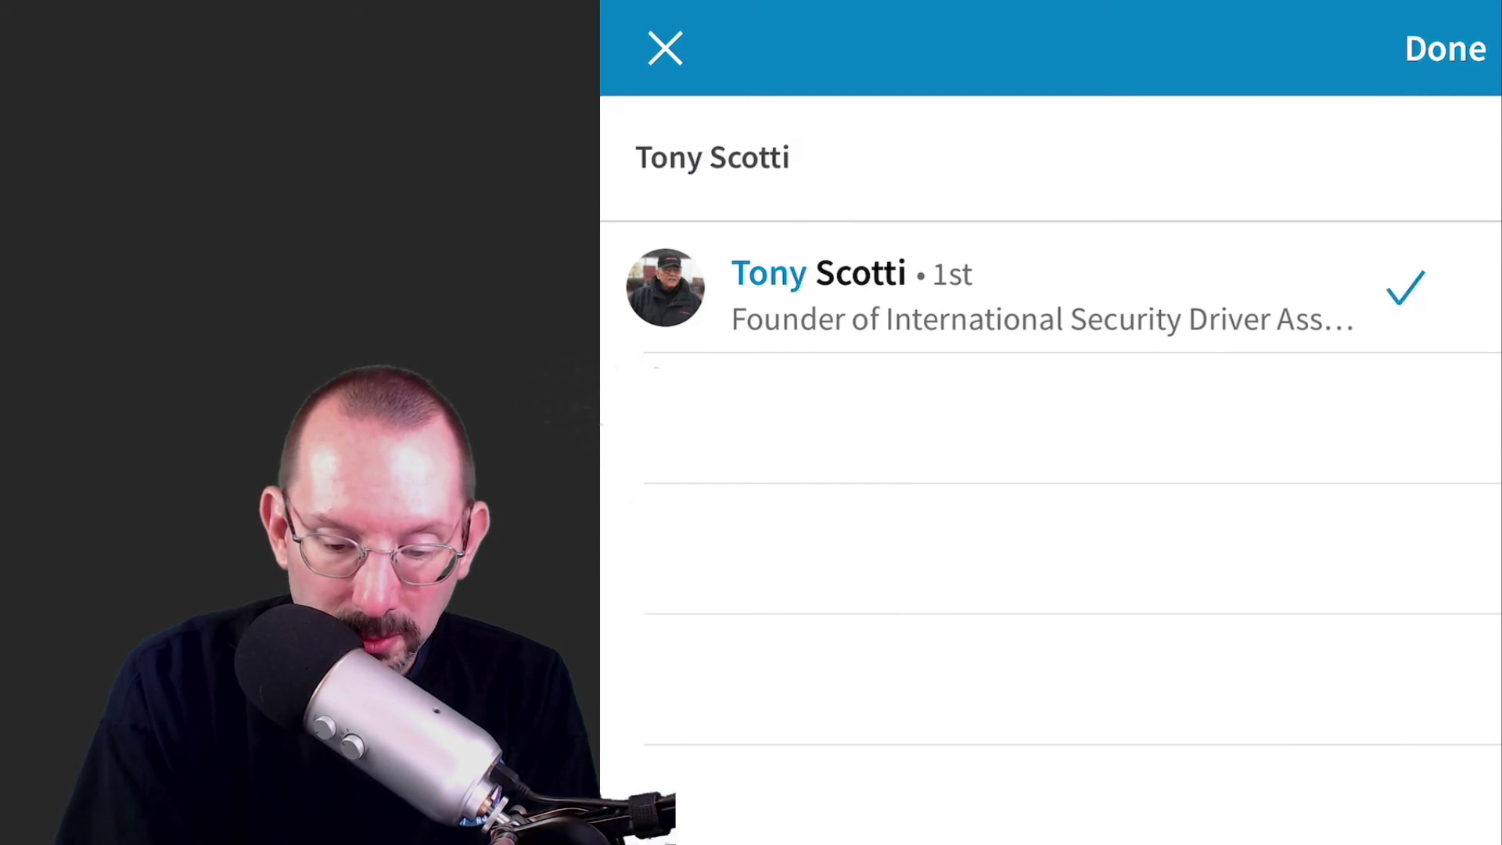
{"action": "left_click", "coordinate": [1445, 48]}
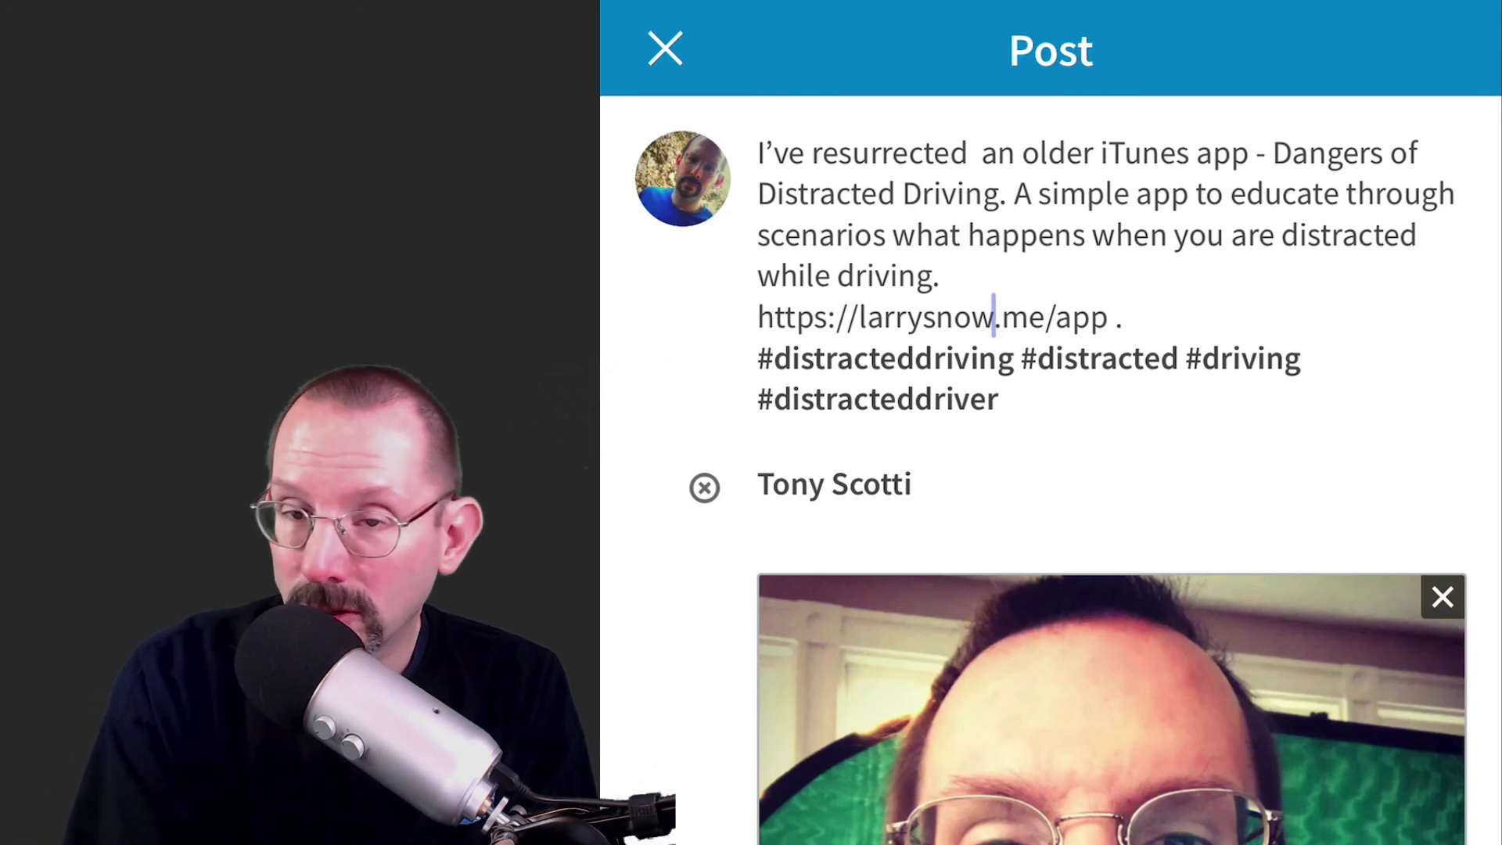
{"action": "scroll", "coordinate": [1051, 469], "scroll_direction": "down", "scroll_amount": 3}
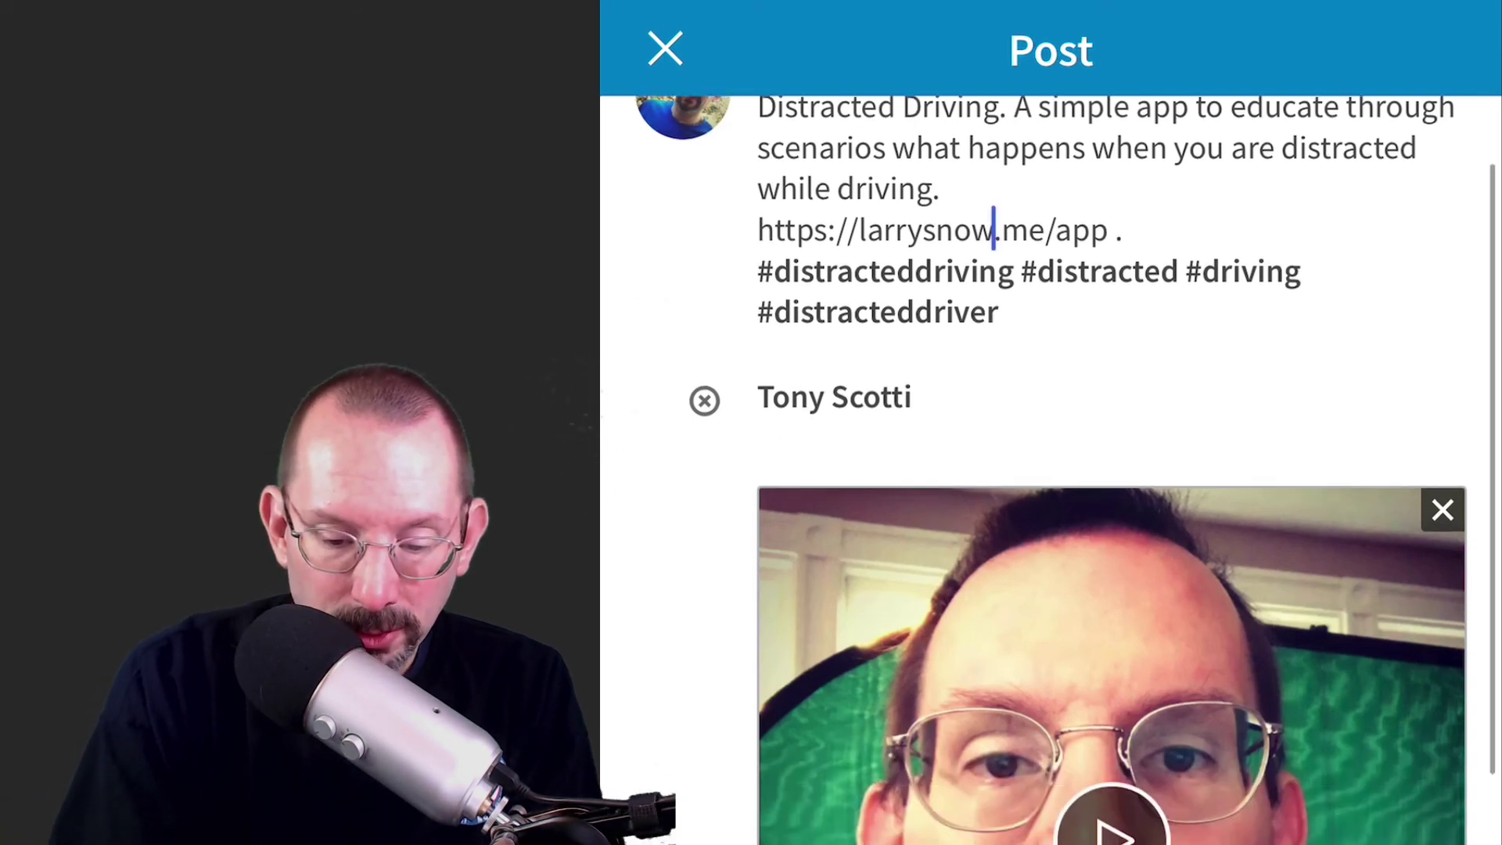